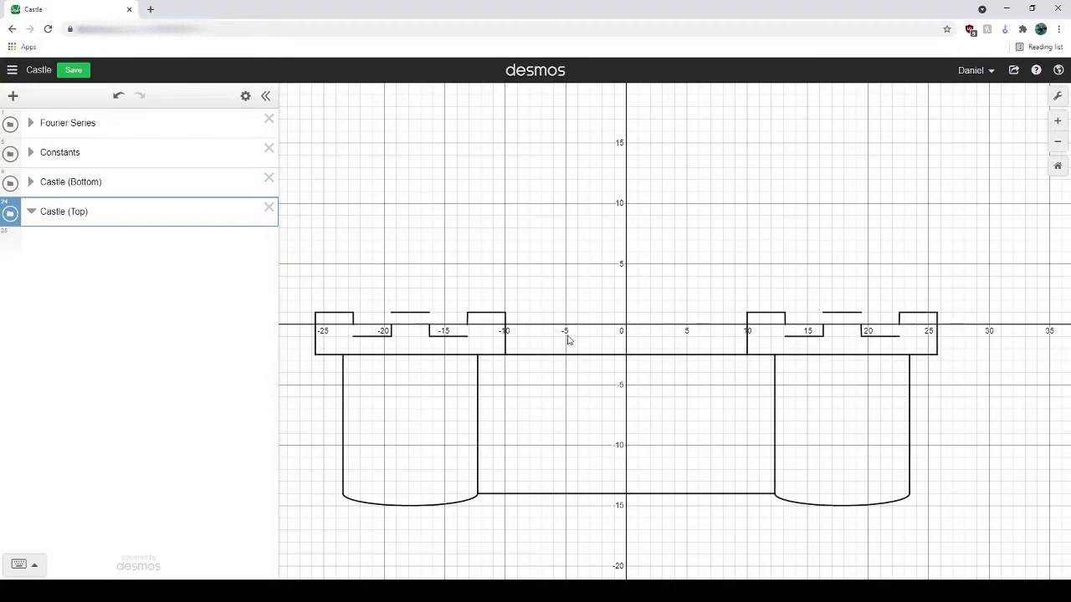
Pan the graph so the castle with both towers and rounded bases sits centred in view
drag(577, 337, 649, 280)
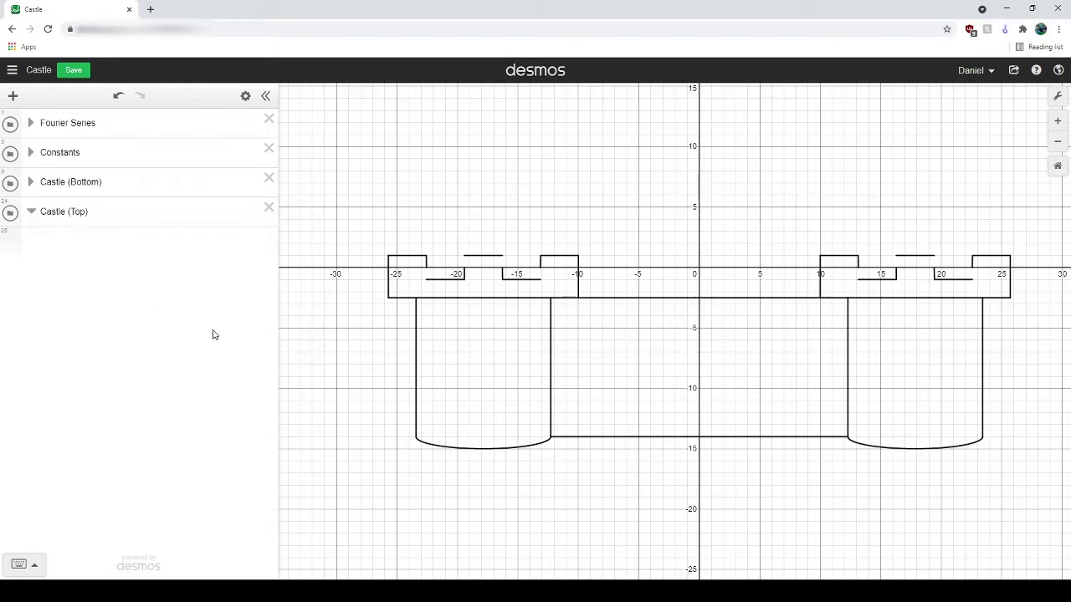
click(30, 153)
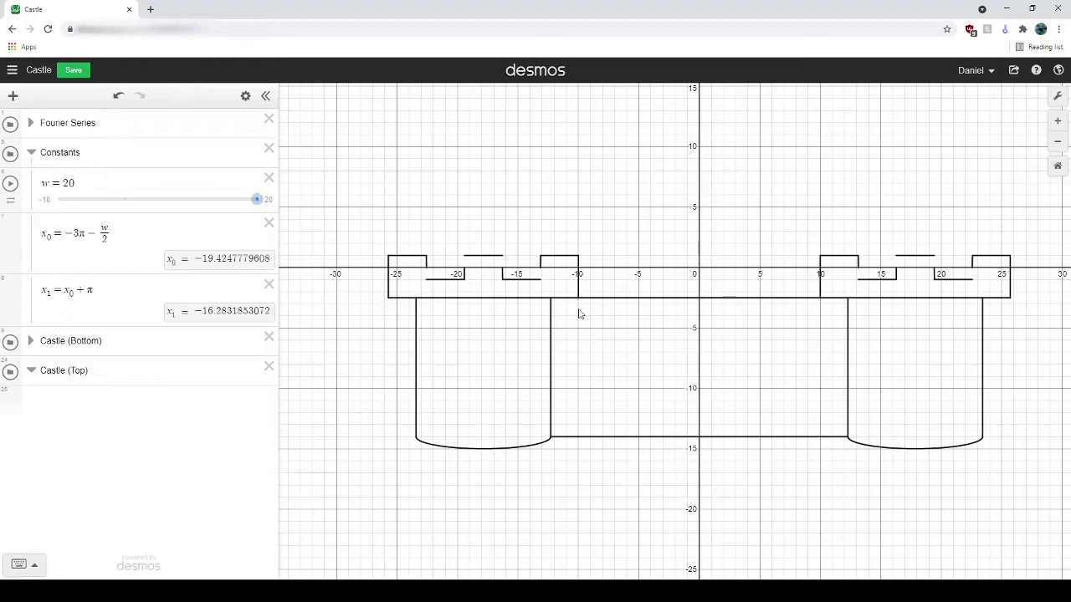
drag(256, 199, 164, 206)
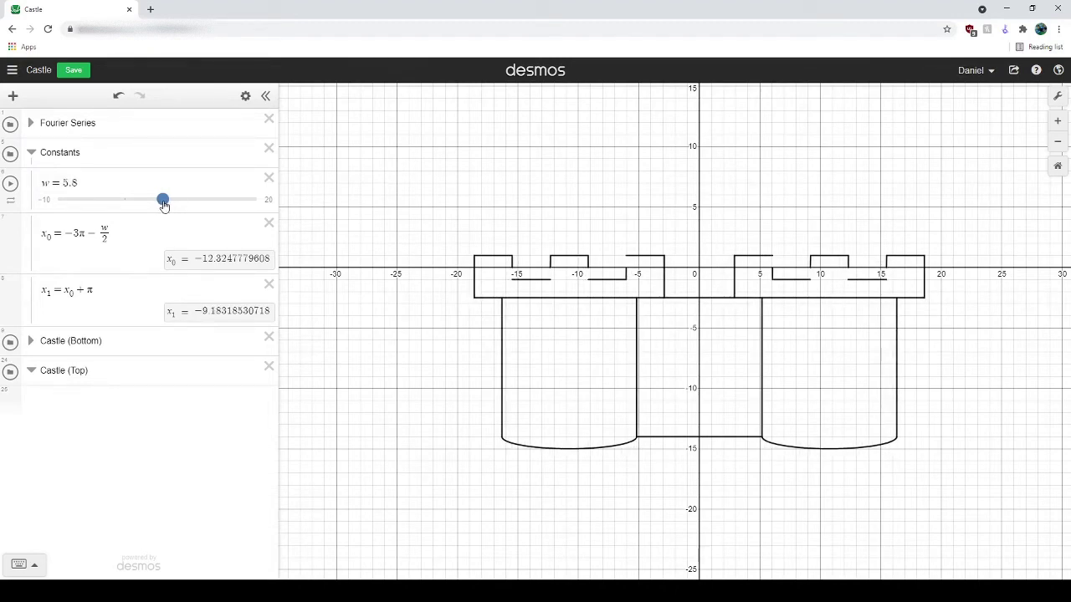
drag(164, 205, 254, 200)
double_click(87, 183)
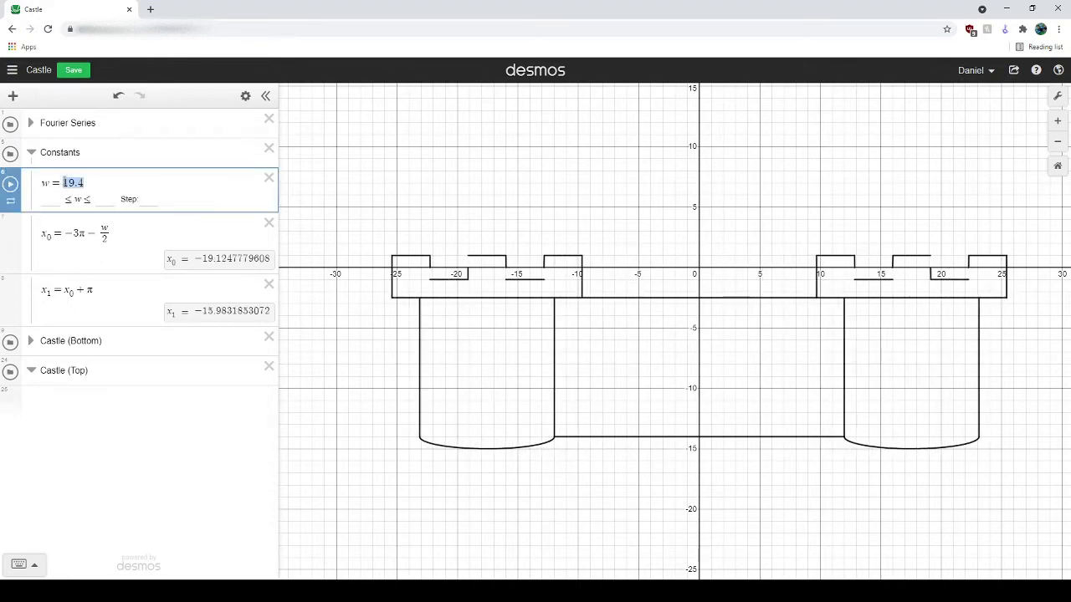
text(20)
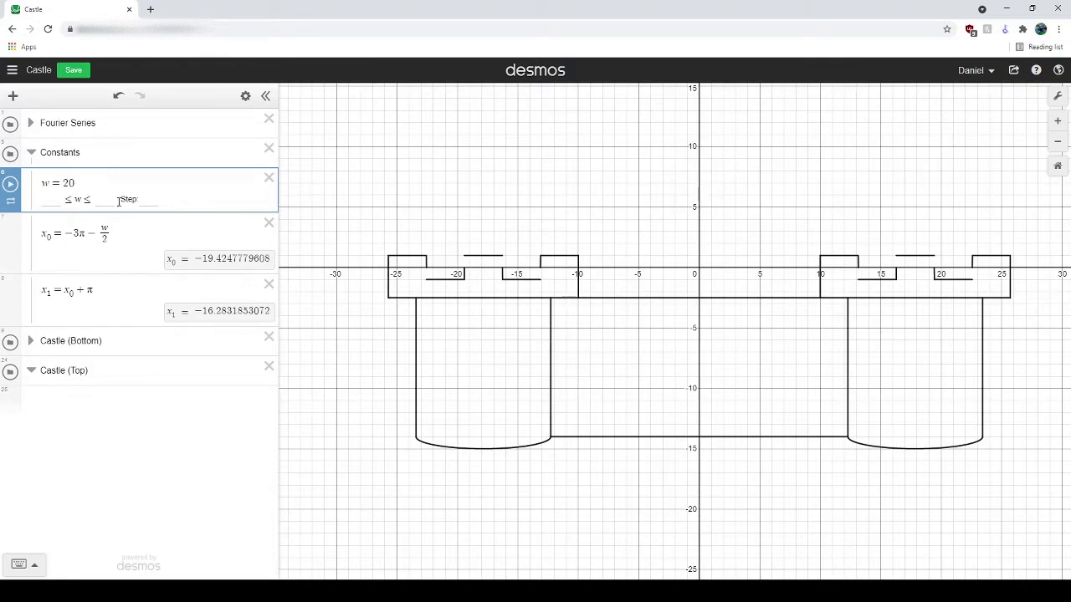
click(31, 156)
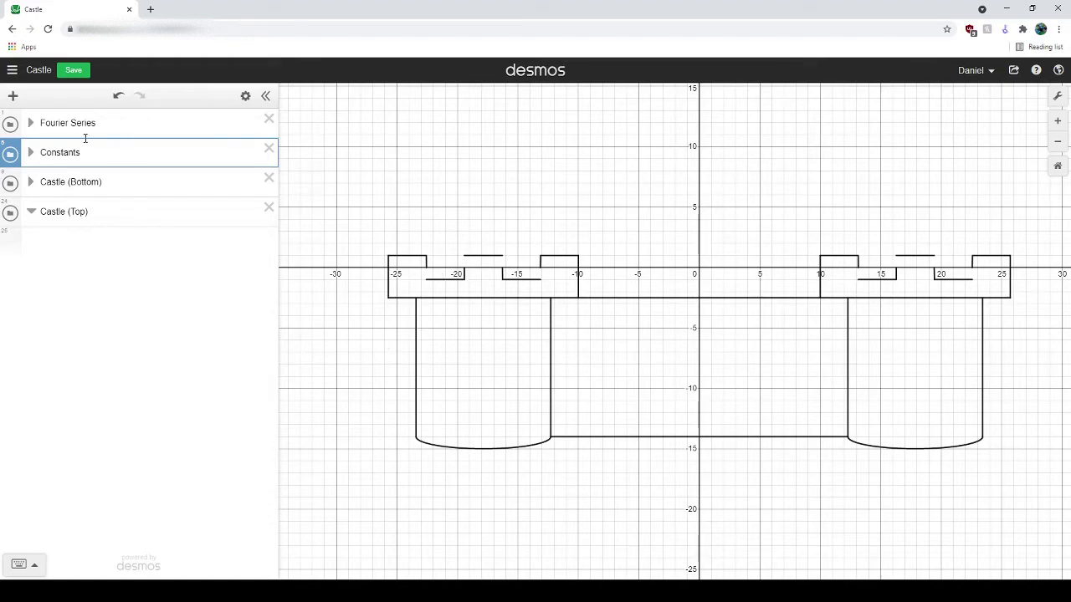
Show the y=sin⁻¹(sin(x)) triangle wave in Fourier Series and copy its expression
click(31, 123)
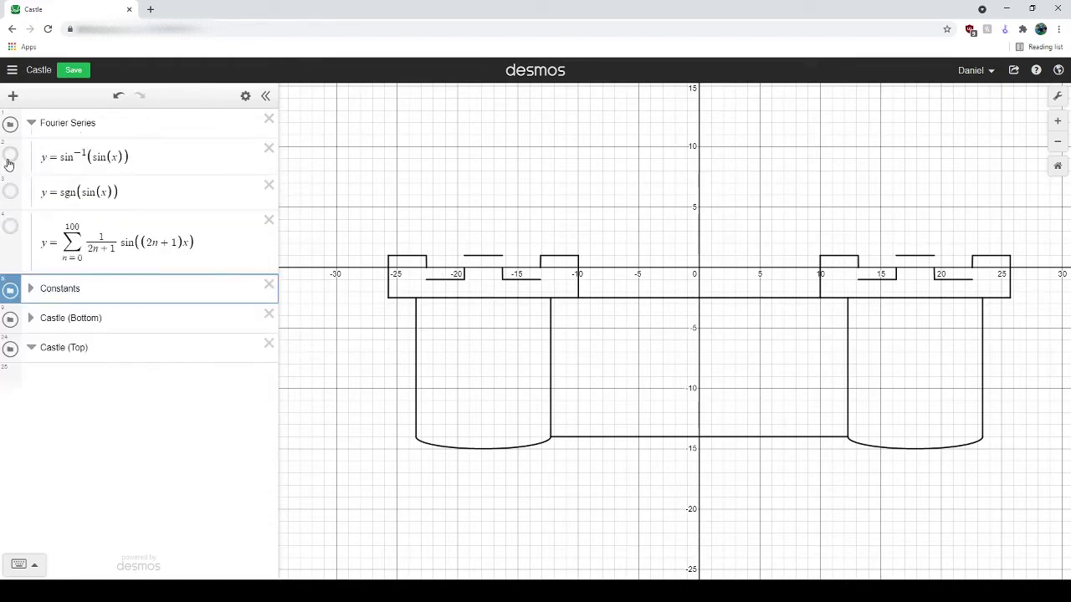
click(10, 156)
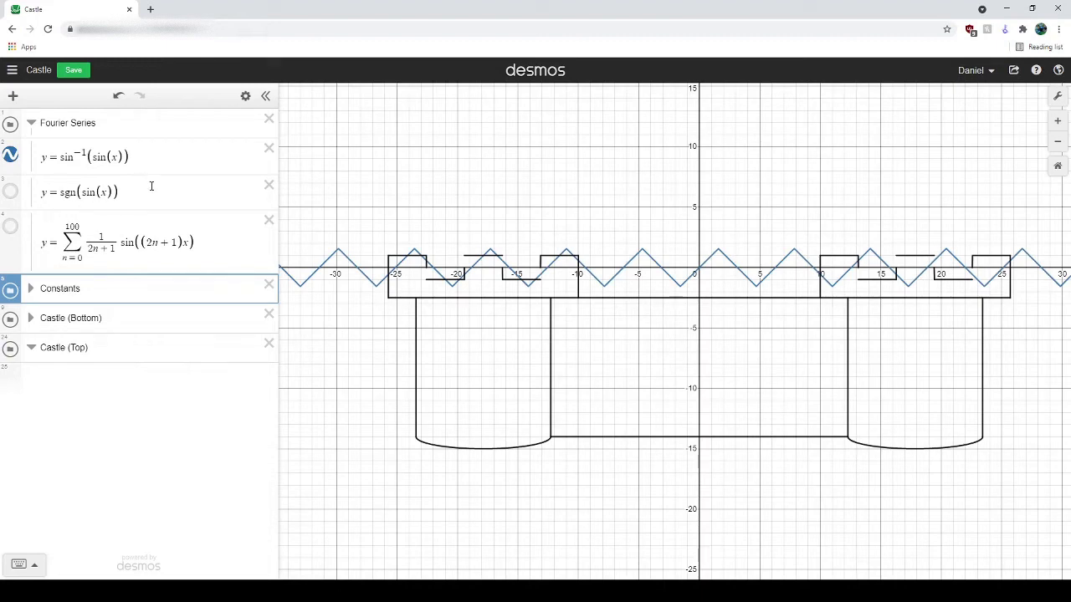
click(168, 150)
key(ctrl+a)
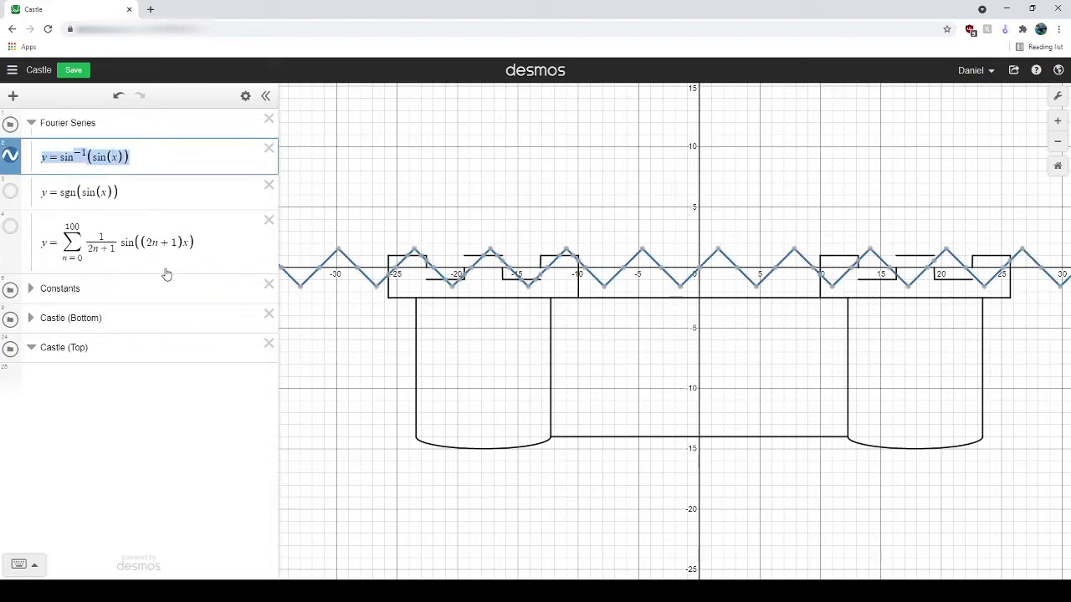
Paste the copied y=sin⁻¹(sin(x)) as a new expression inside the Castle (Top) folder
click(108, 352)
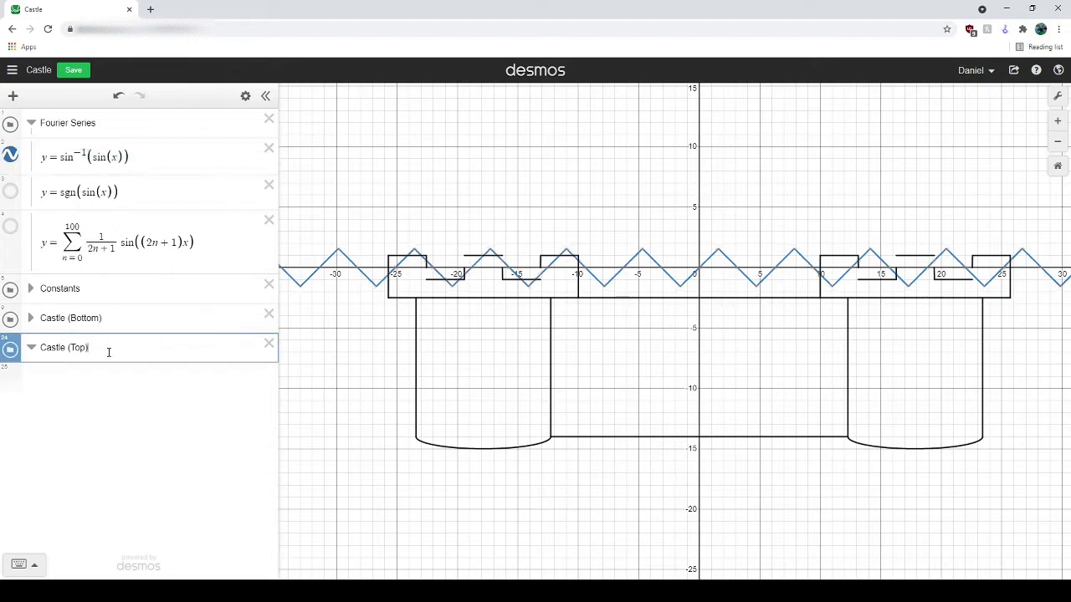
key(Return)
text(y=sin⁻¹(sin(x)))
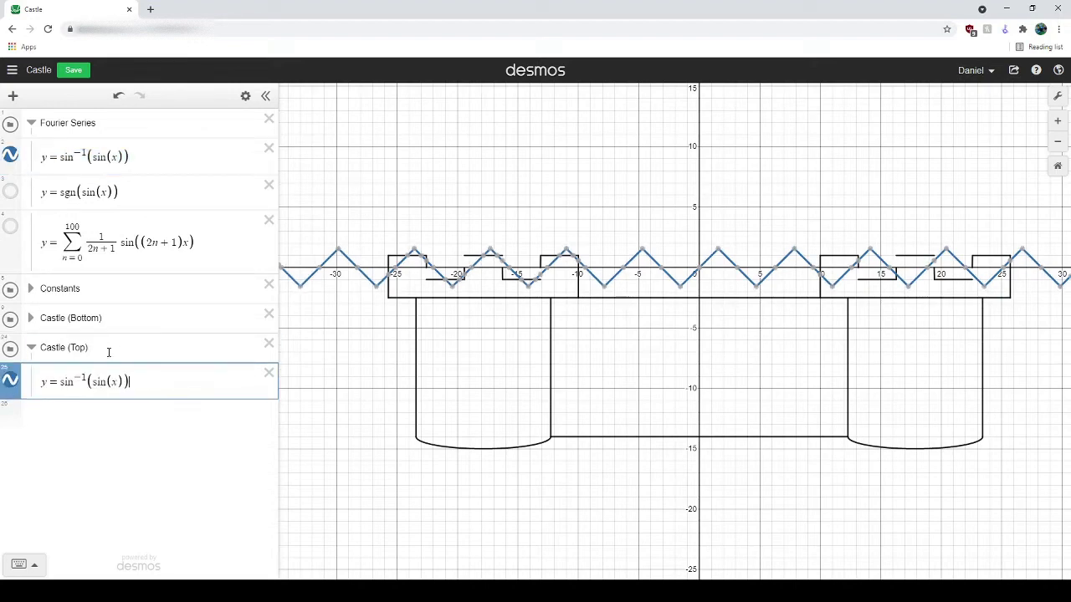
click(32, 124)
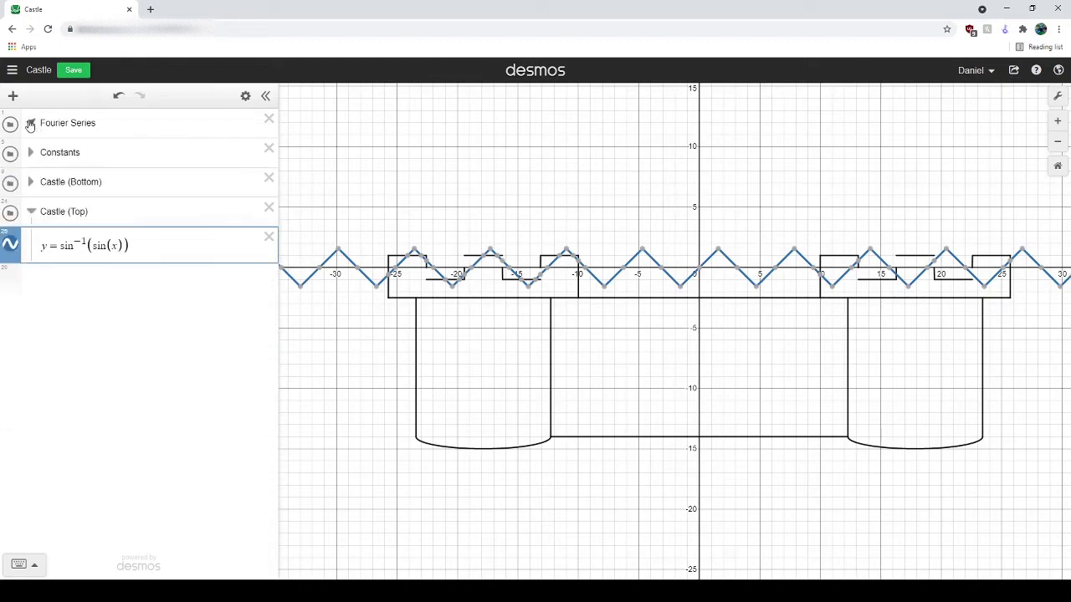
click(669, 379)
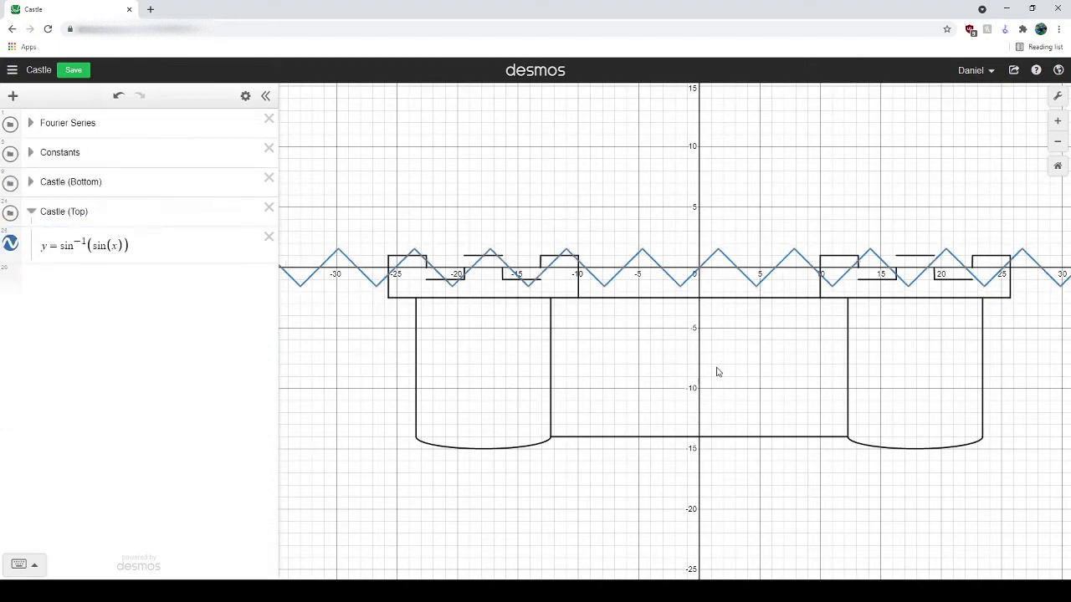
Change both sin functions to cos so the expression reads y=cos⁻¹(cos(x))
scroll(731, 383, up, 3)
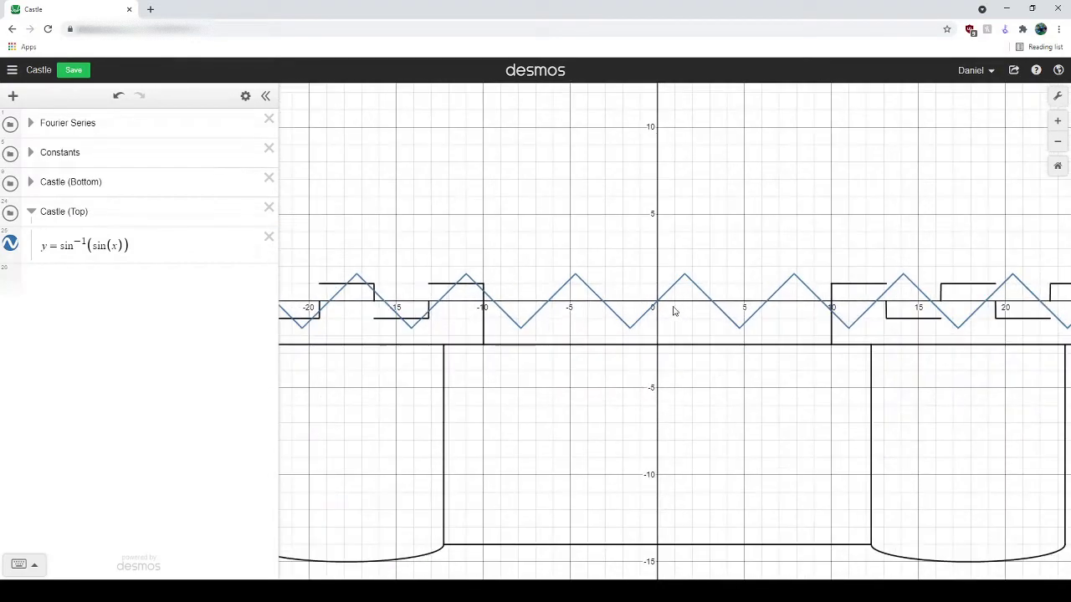
click(669, 298)
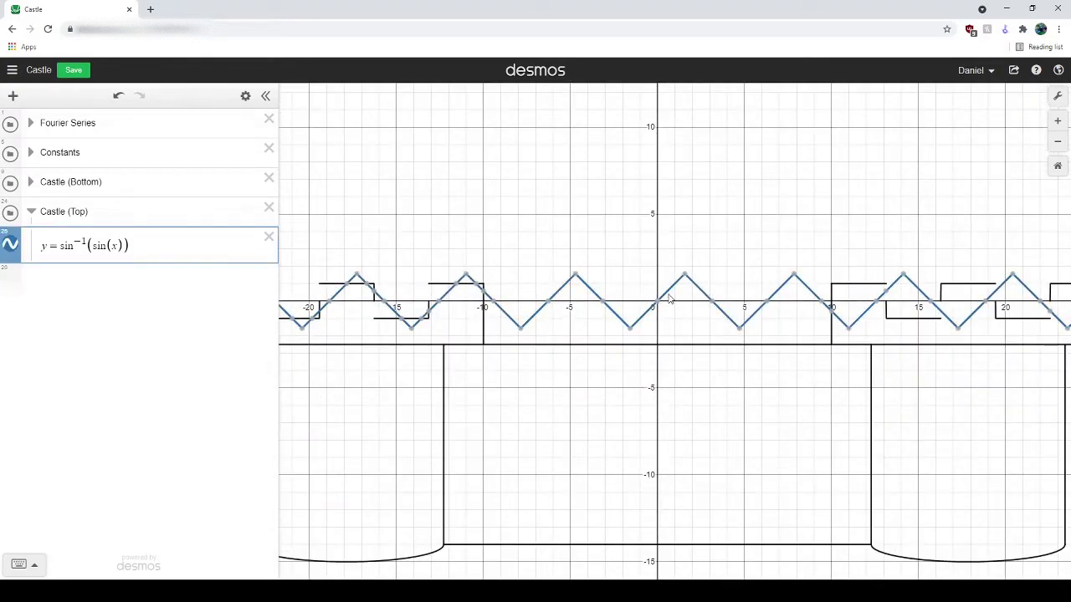
mouse_move(659, 307)
mouse_move(629, 332)
drag(65, 253, 73, 248)
text(cos)
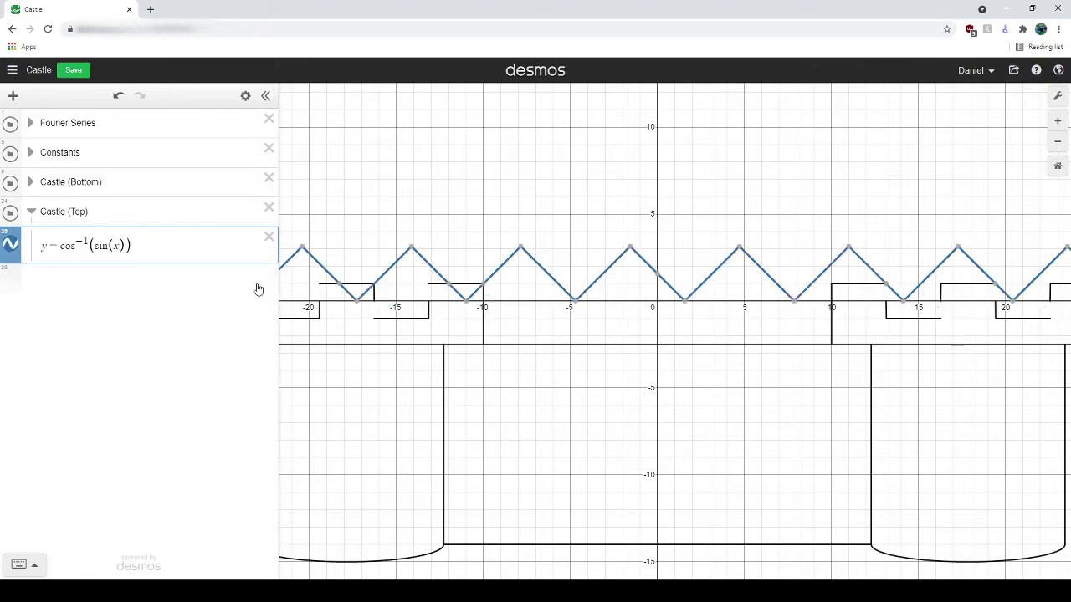
mouse_move(94, 251)
mouse_down()
mouse_move(125, 248)
mouse_move(108, 247)
mouse_up()
click(95, 245)
text(cs)
key(Left)
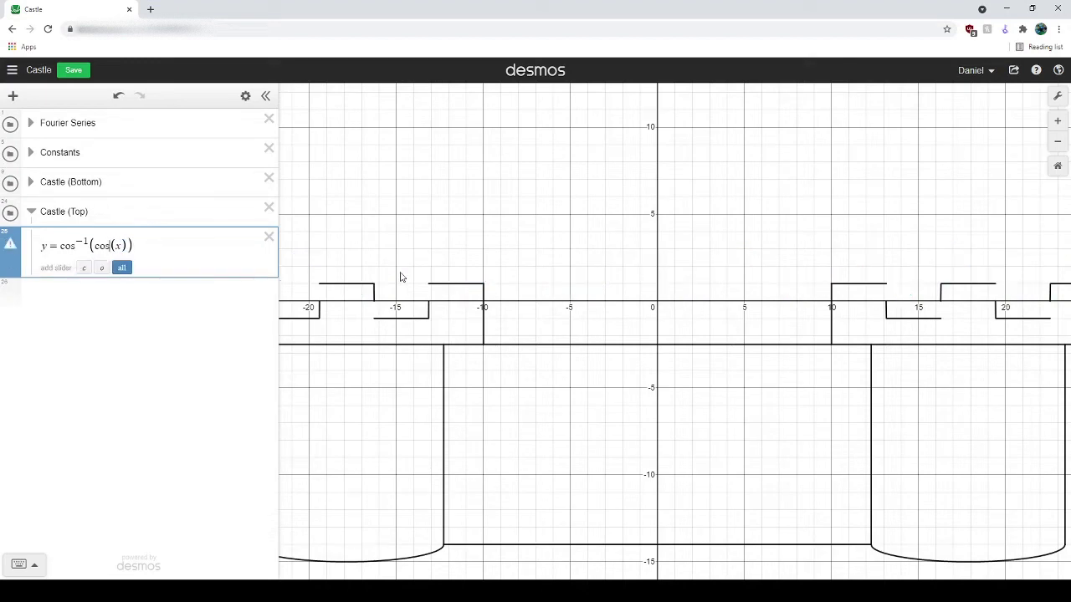
text(o)
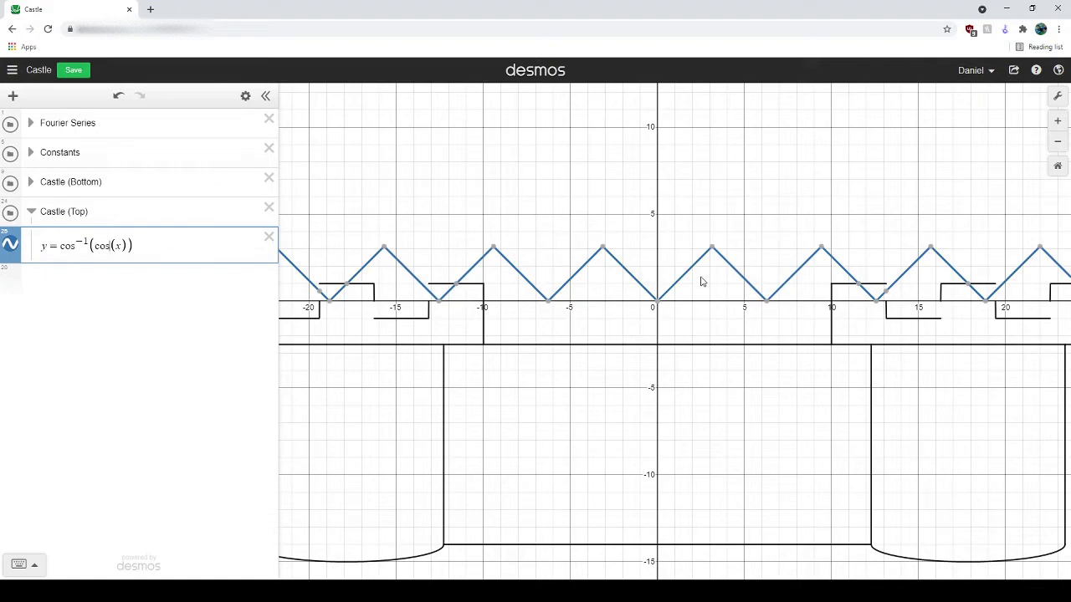
Insert π before x so the expression becomes y=cos⁻¹(cos(πx))
mouse_move(712, 251)
text(pi)
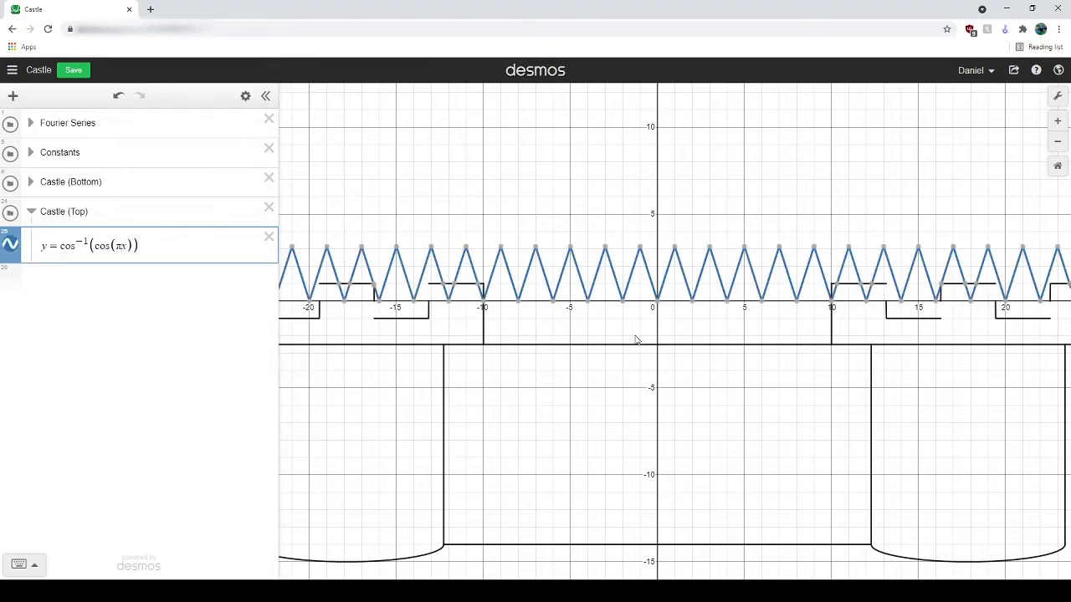
key(Right)
key(Right)
Zoom and pan to inspect the period-2 zigzag, then return to the whole castle
drag(725, 404, 633, 469)
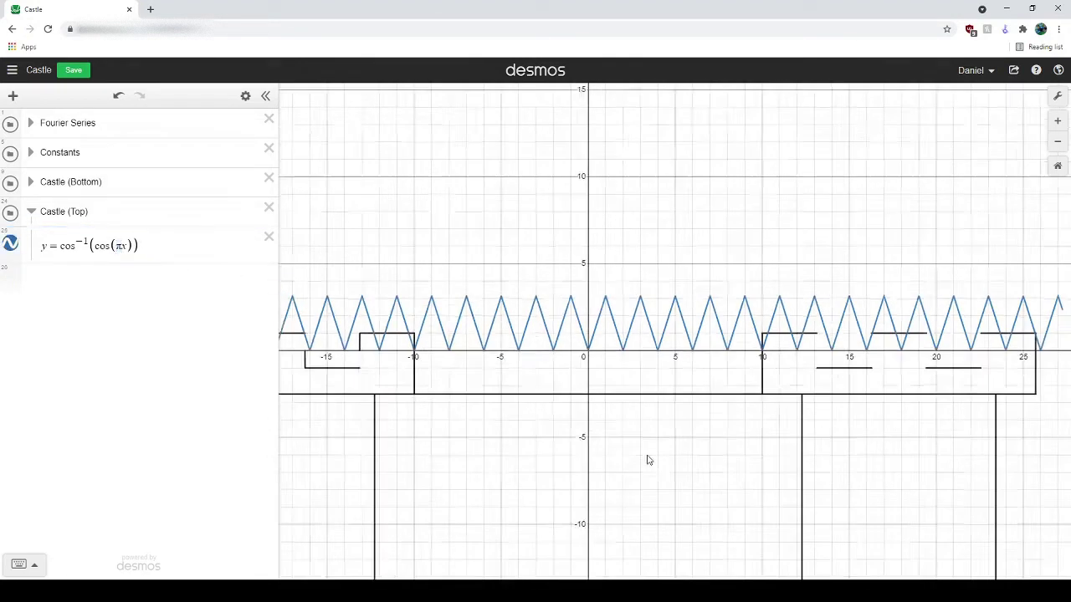
scroll(634, 470, up, 3)
click(588, 268)
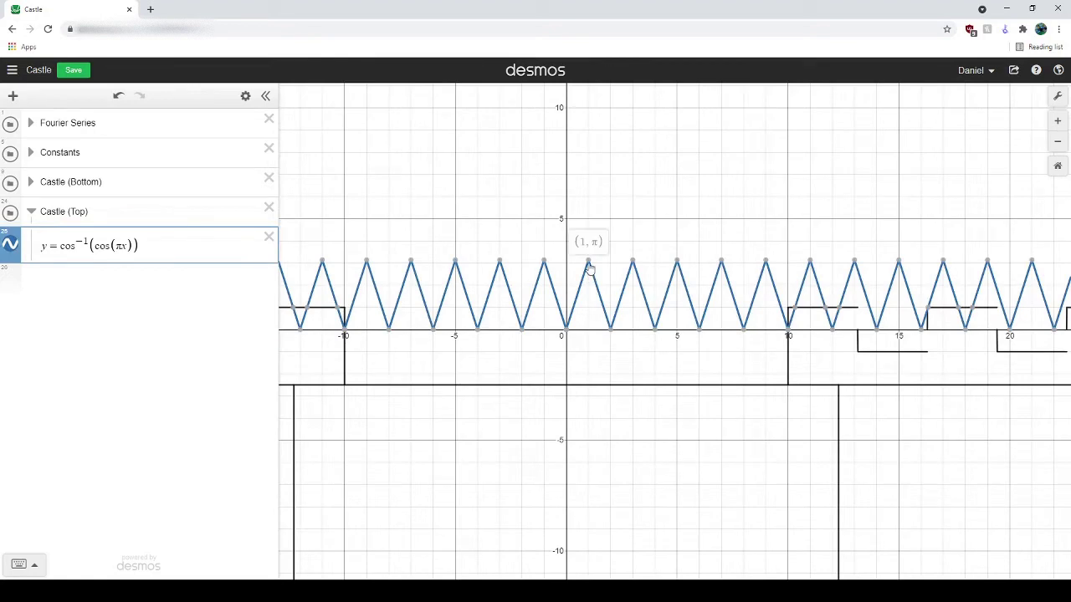
mouse_move(568, 334)
mouse_move(591, 265)
scroll(502, 390, down, 2)
scroll(512, 404, down, 1)
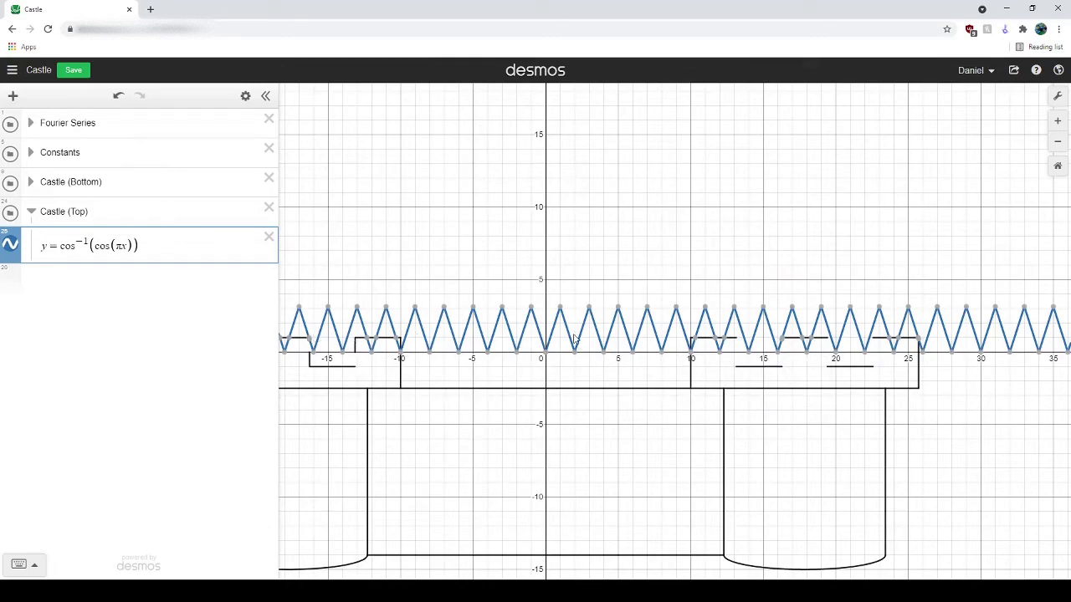
mouse_move(547, 357)
mouse_move(473, 310)
drag(635, 474, 773, 392)
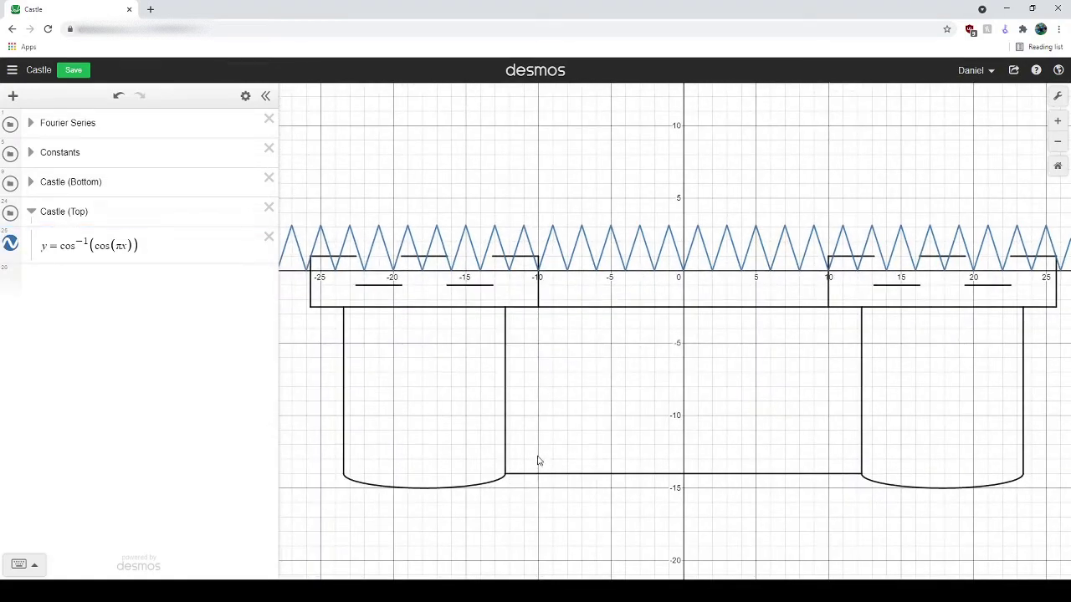
click(461, 492)
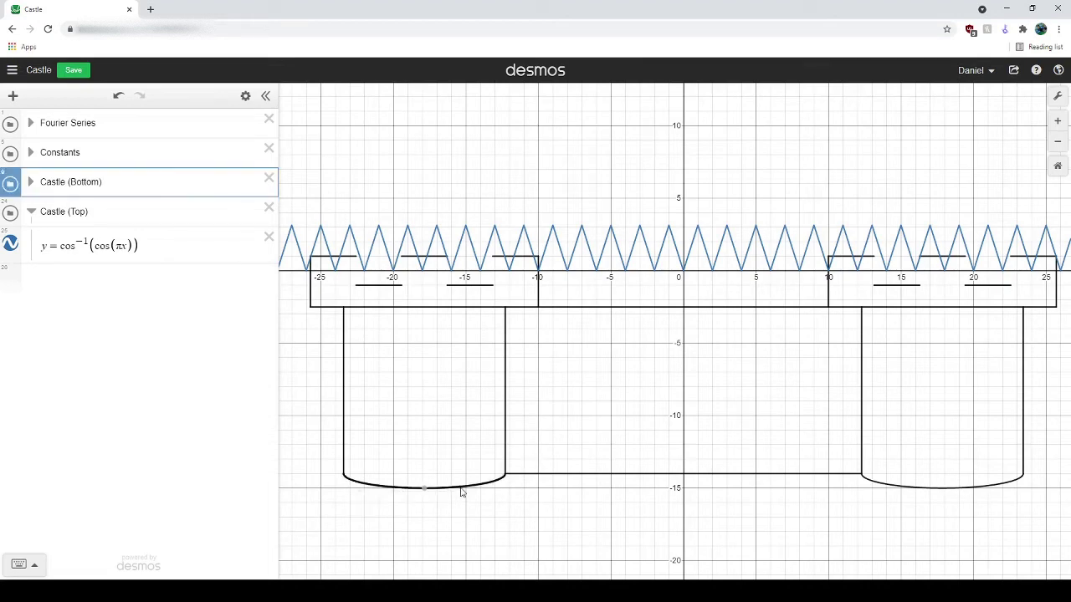
click(699, 240)
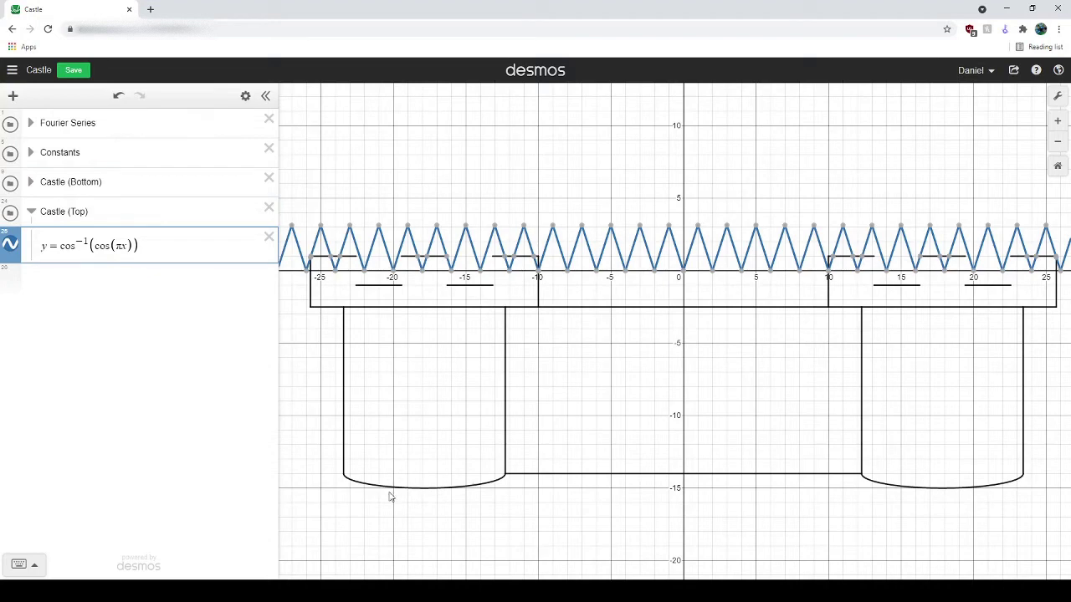
click(423, 492)
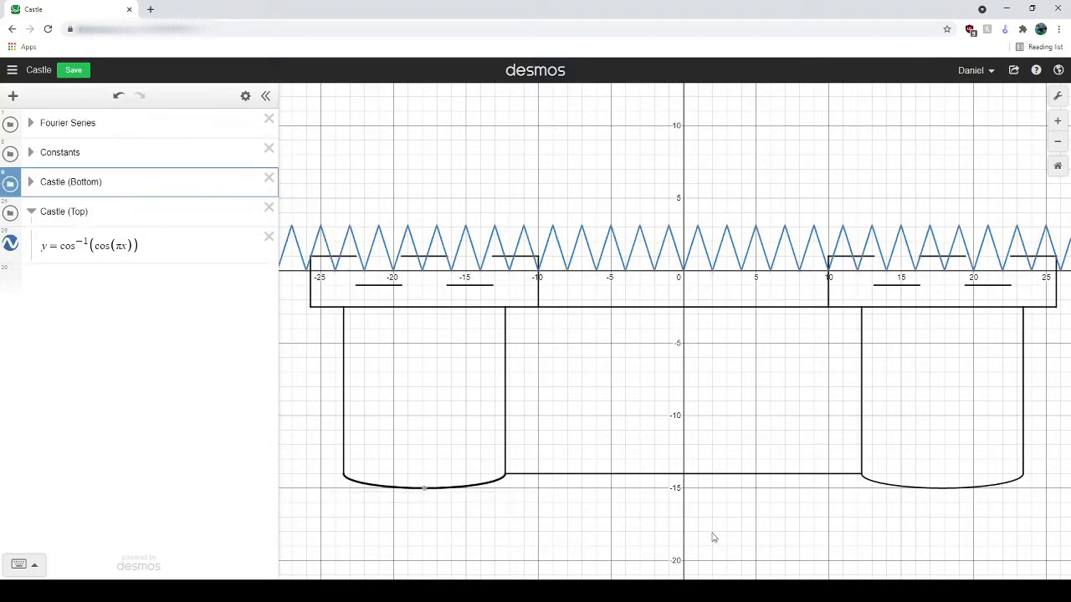
click(708, 235)
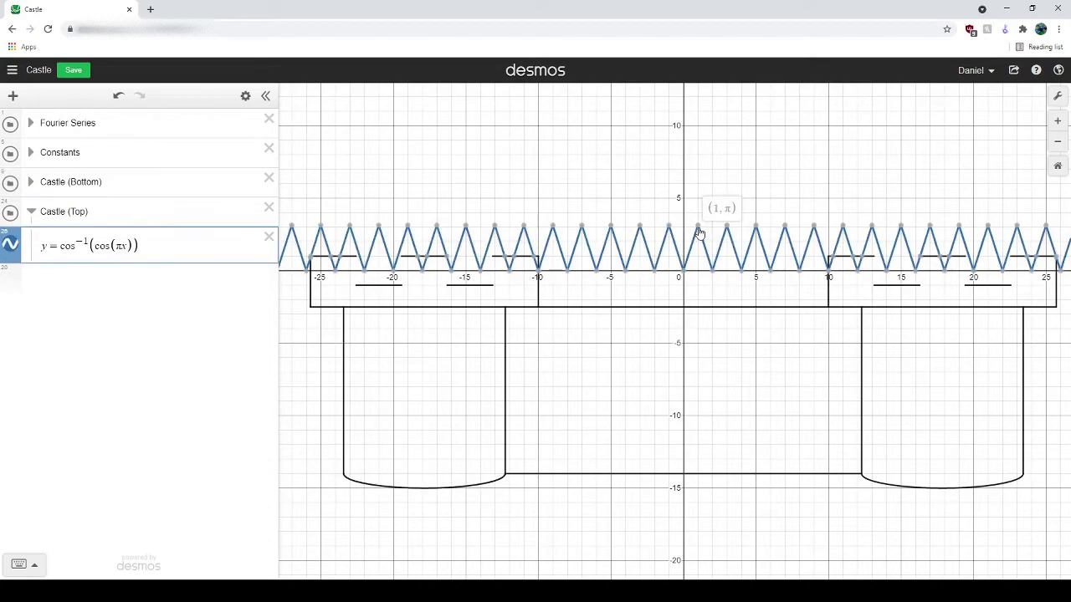
mouse_move(439, 234)
click(422, 488)
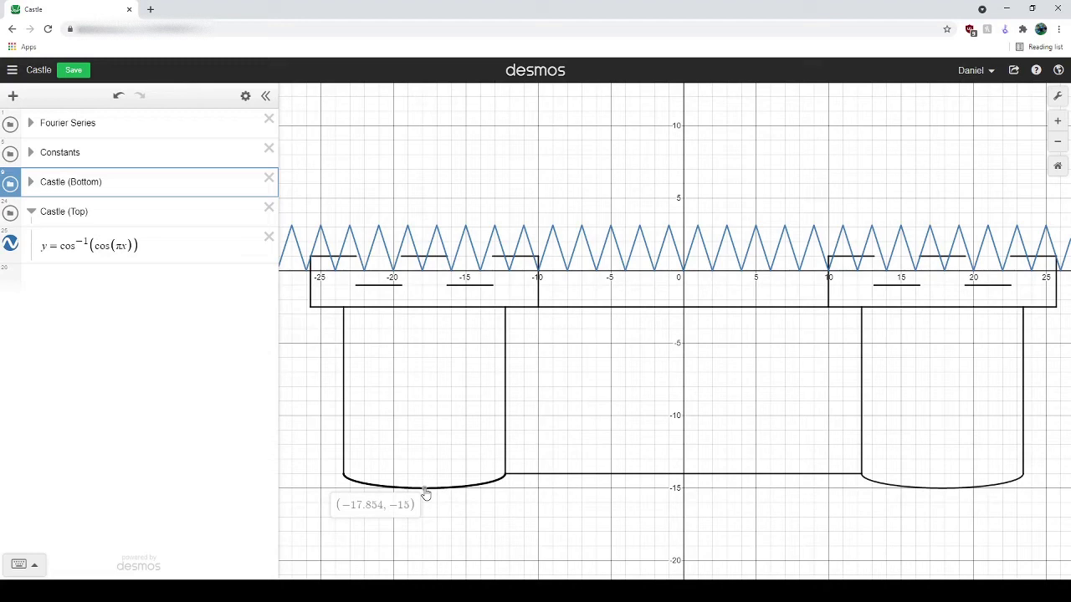
click(164, 253)
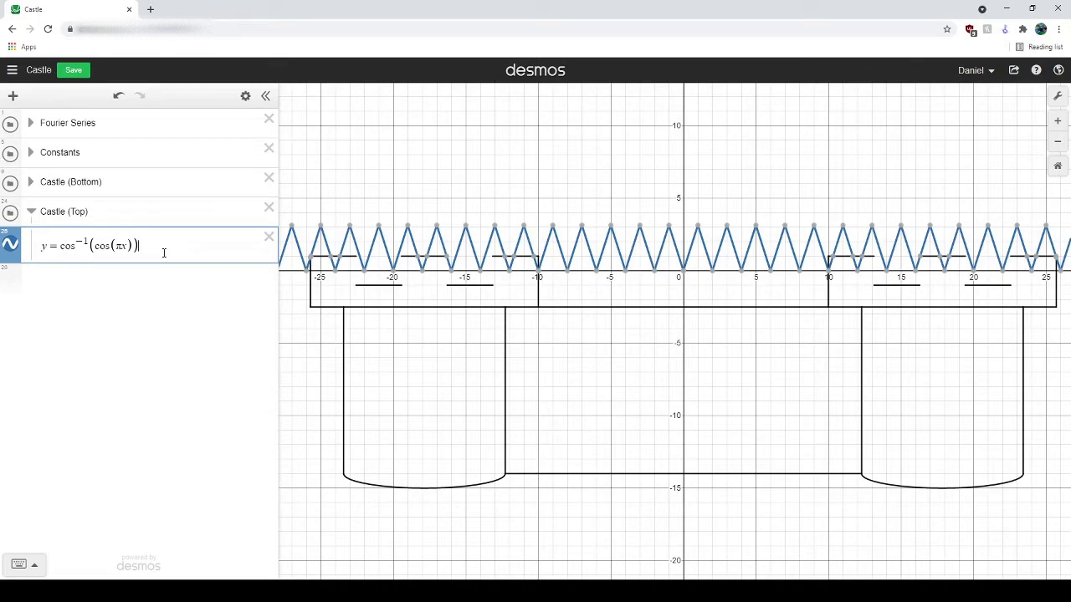
click(30, 152)
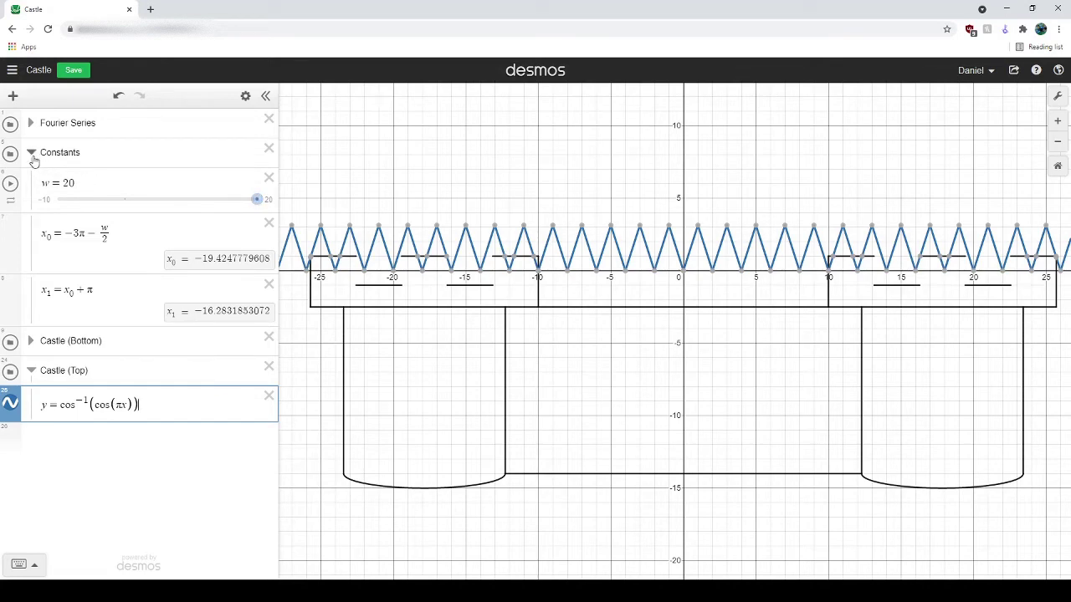
click(31, 153)
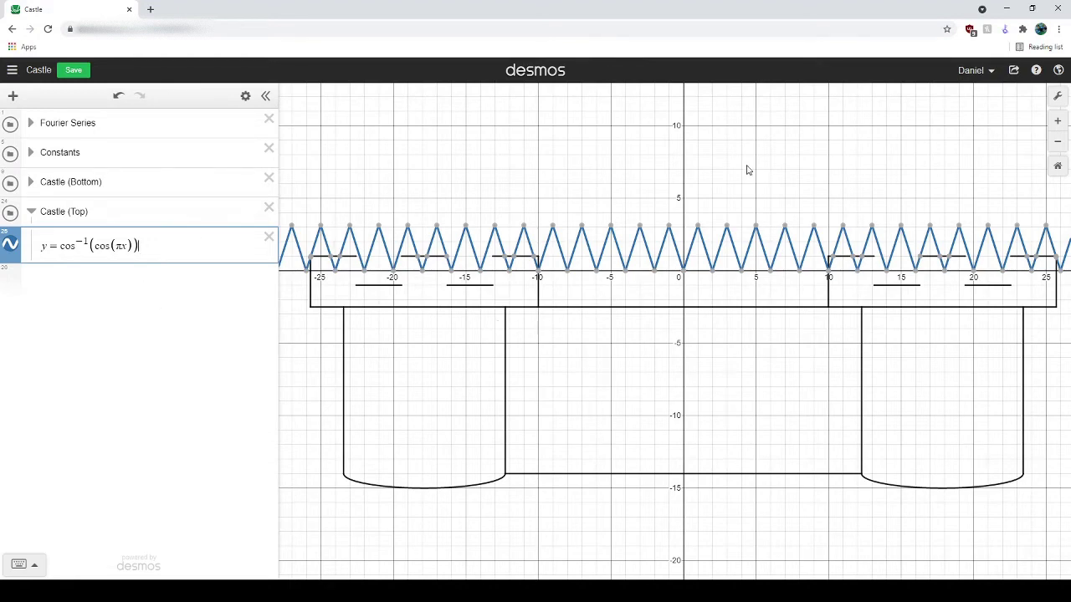
mouse_move(730, 234)
click(698, 226)
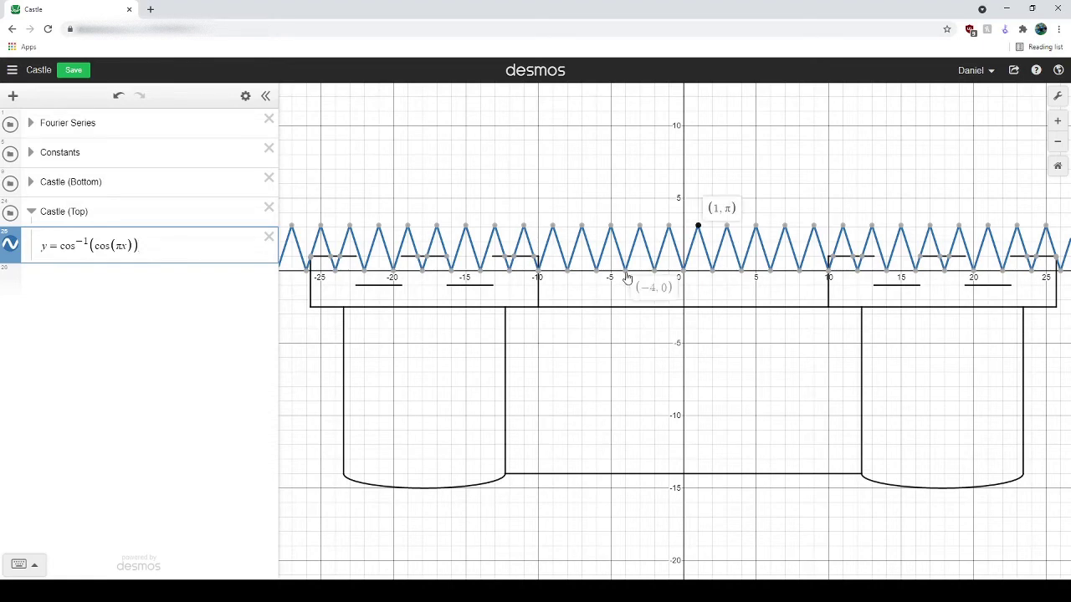
click(425, 490)
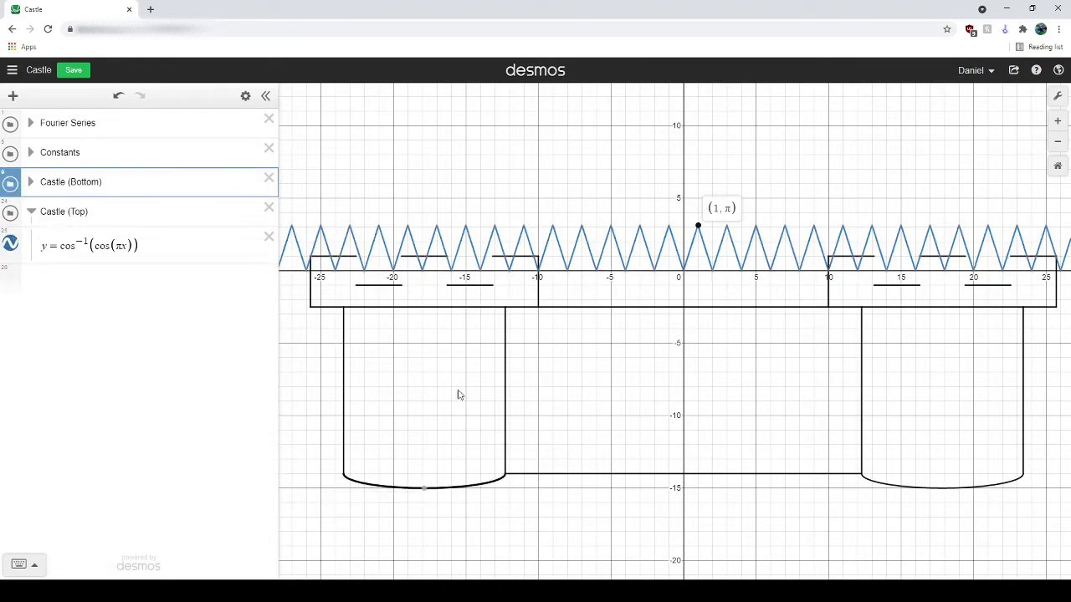
click(945, 490)
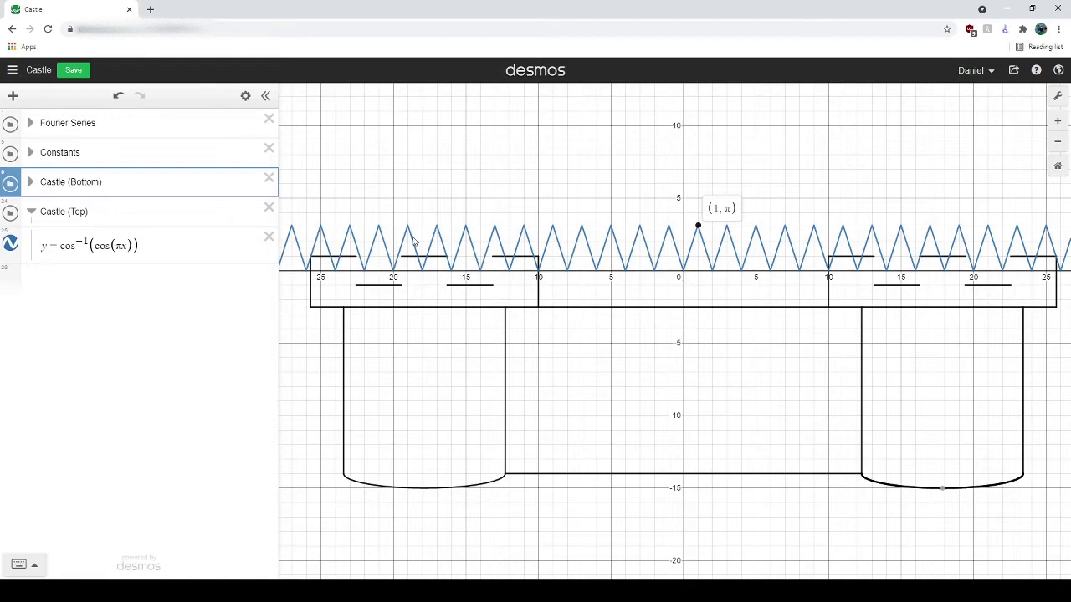
Edit the cosine argument to π(x − h) in the Castle (Top) expression
click(135, 247)
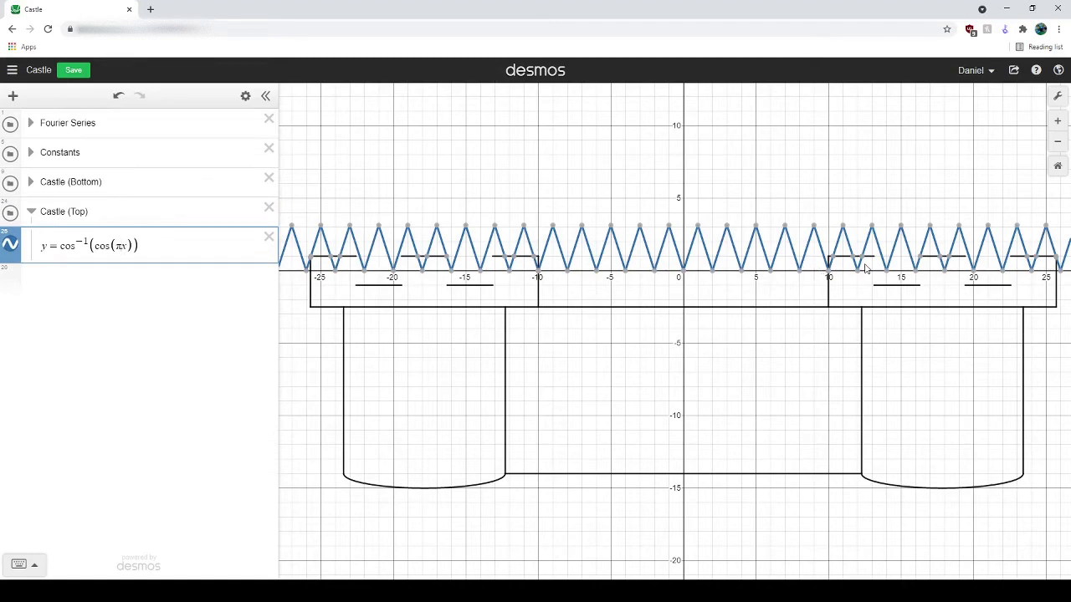
text((|)
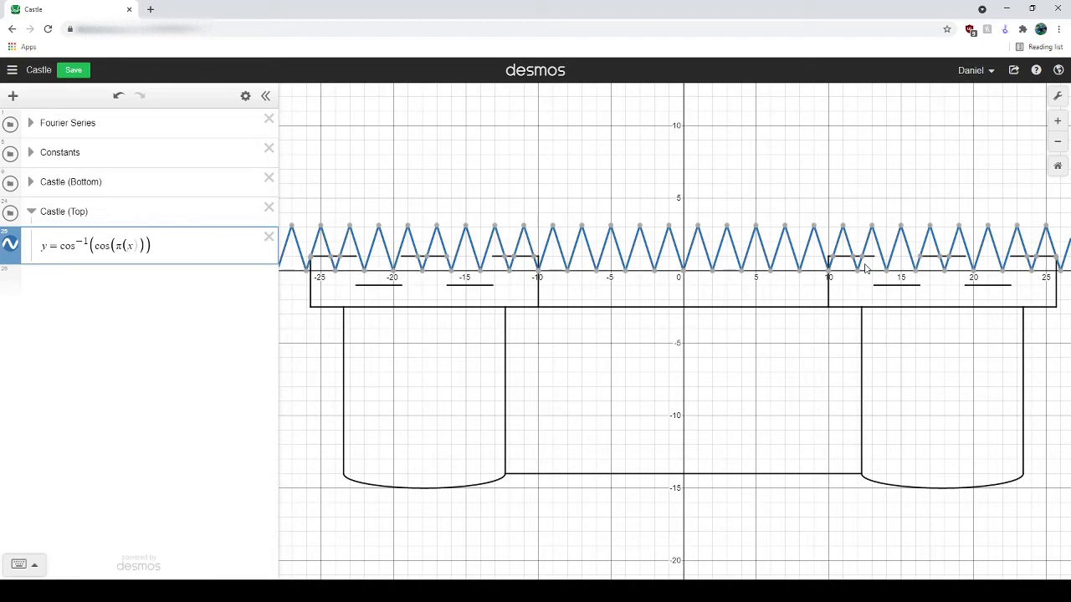
text(|)
text(-)
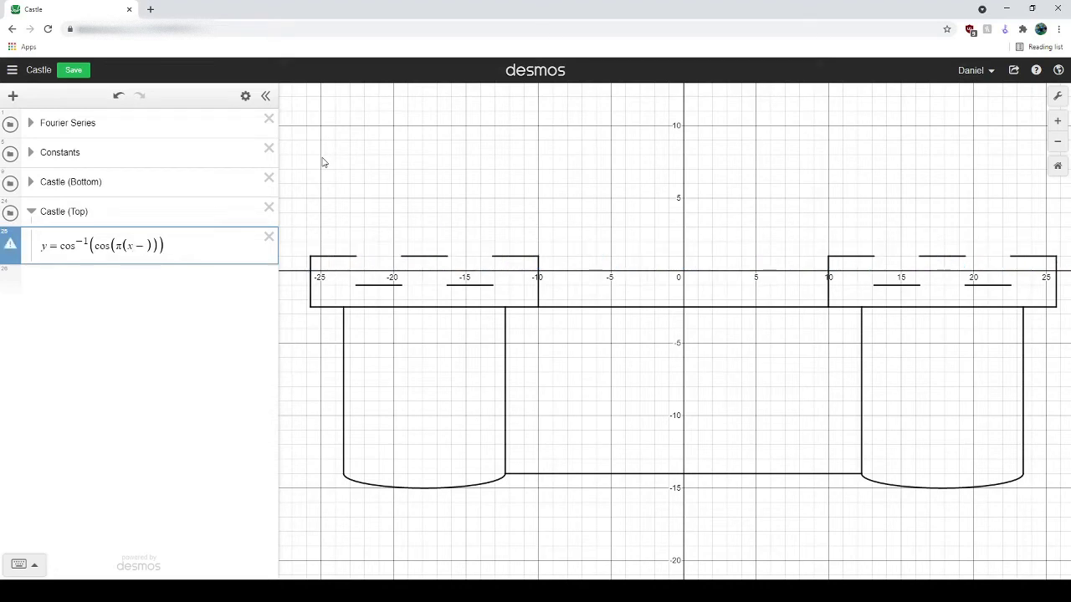
text(a)
key(BackSpace)
text(h)
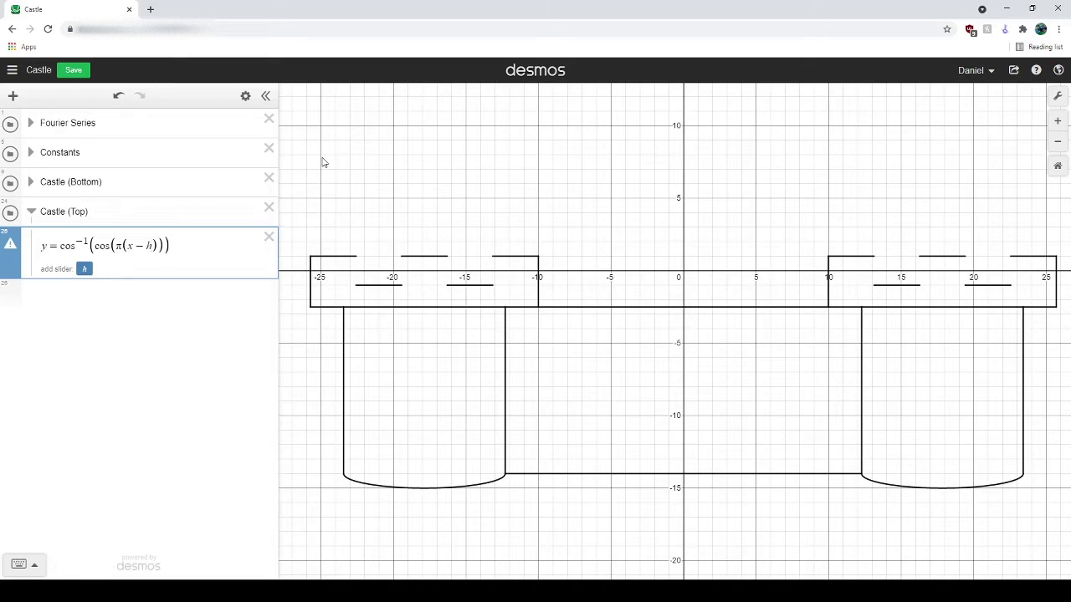
key(BackSpace)
text(x)
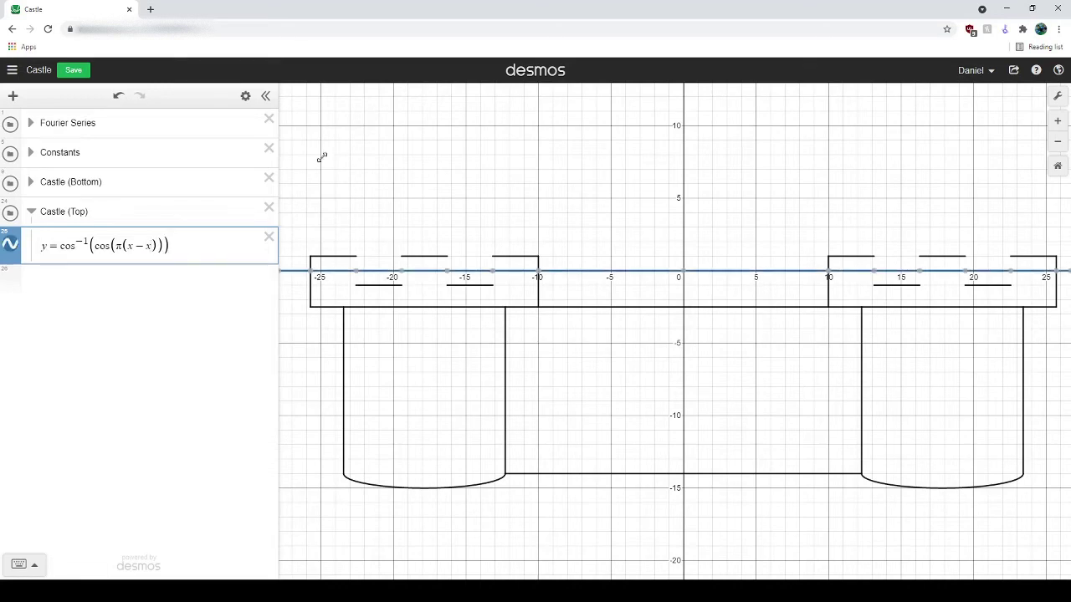
text(_)
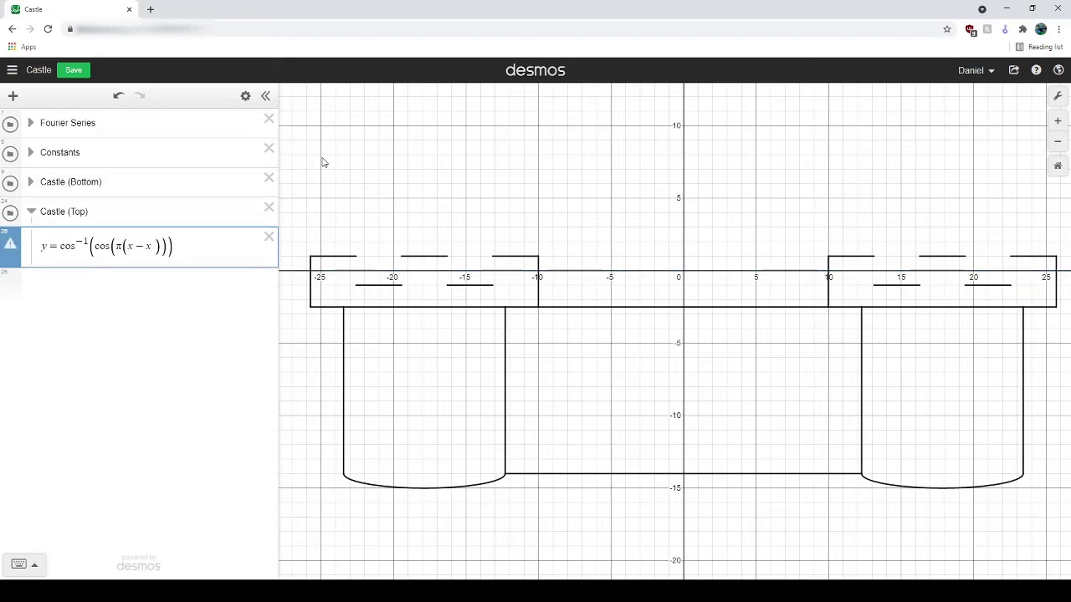
text(1)
key(BackSpace)
key(BackSpace)
text(h)
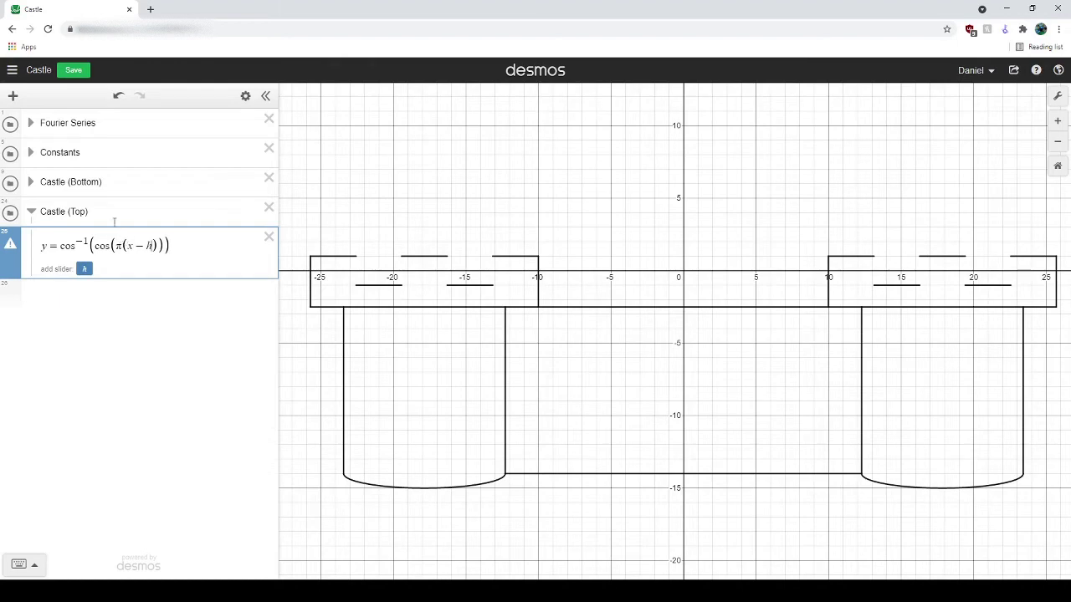
Add an h slider, drag it to shift the zigzag, then delete the slider
click(84, 270)
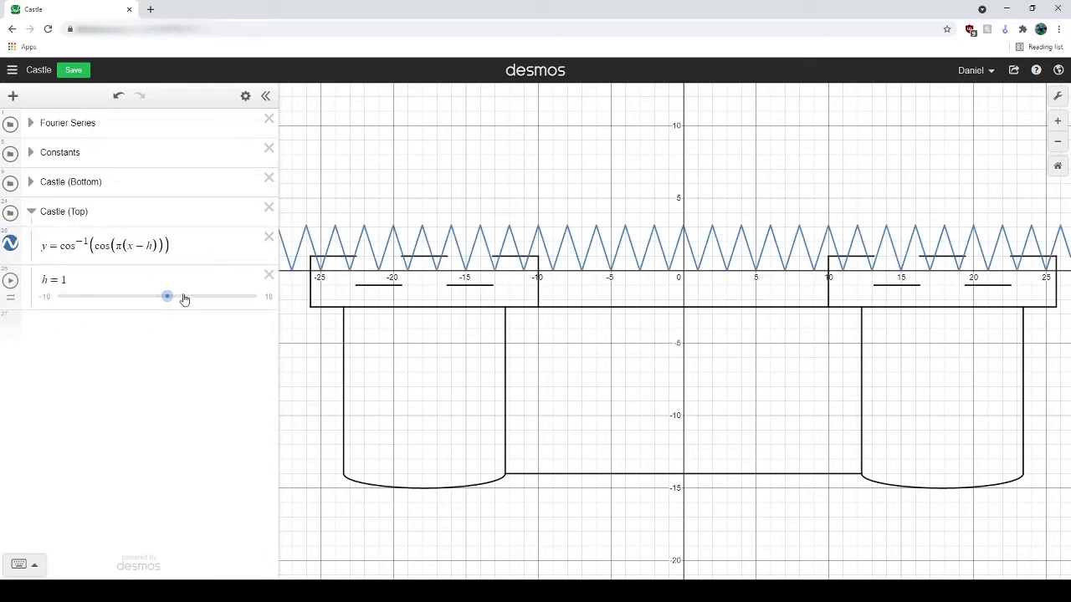
mouse_move(168, 298)
mouse_down()
mouse_move(211, 301)
mouse_move(158, 299)
mouse_move(183, 297)
mouse_move(172, 297)
mouse_up()
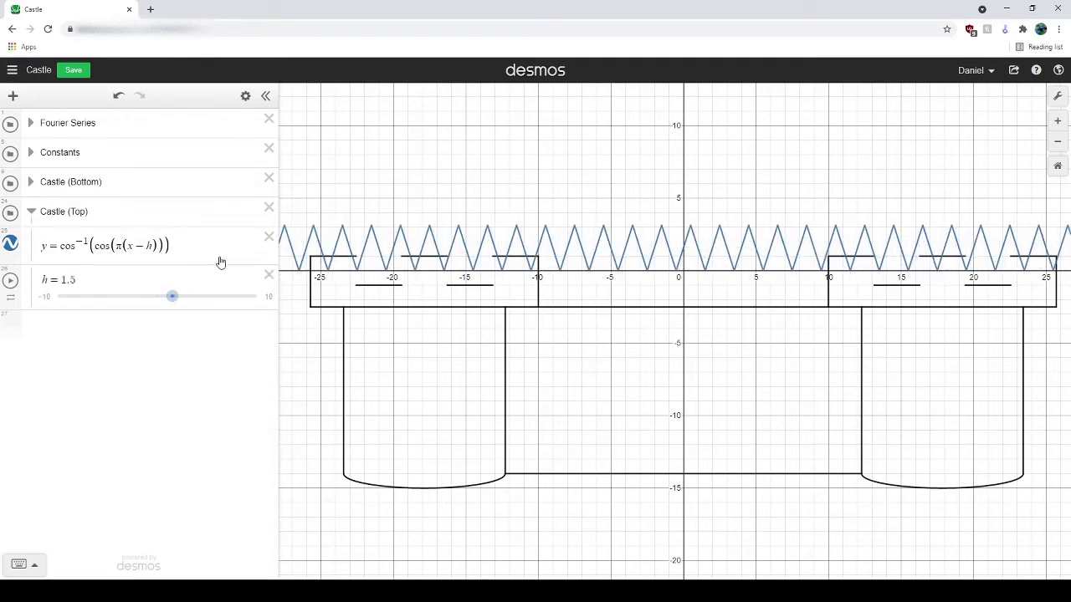
click(269, 275)
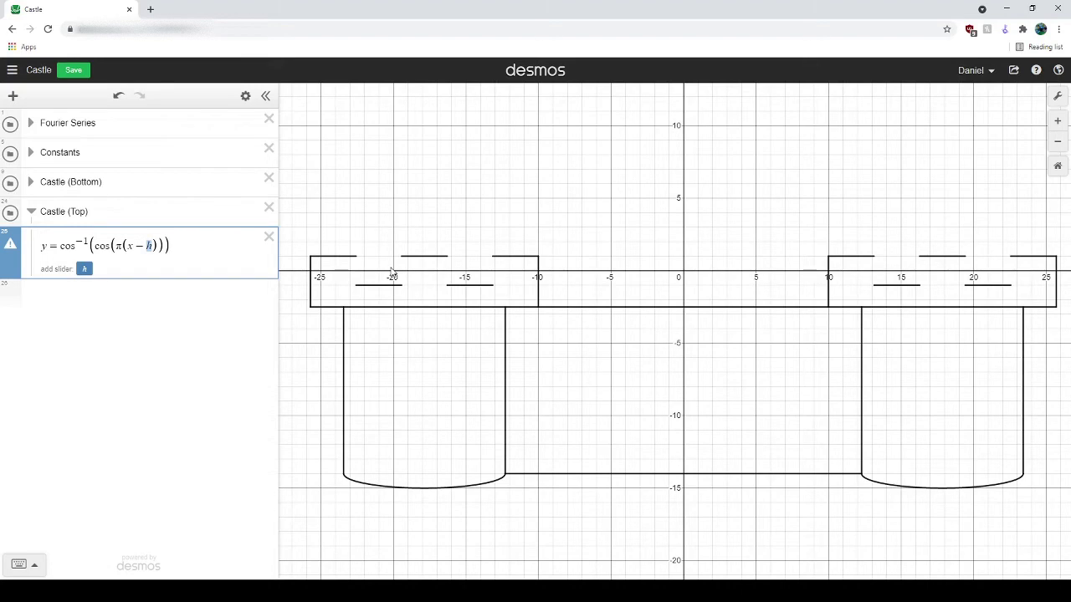
Replace h with 17.854, then delete the − 17.854 offset from the formula
text(17)
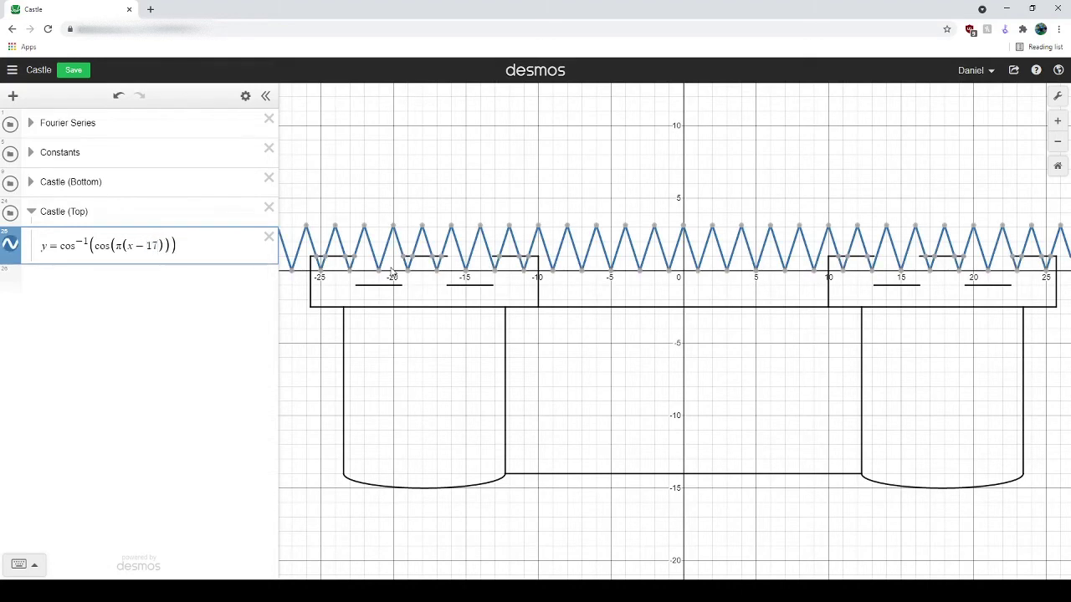
text(.8)
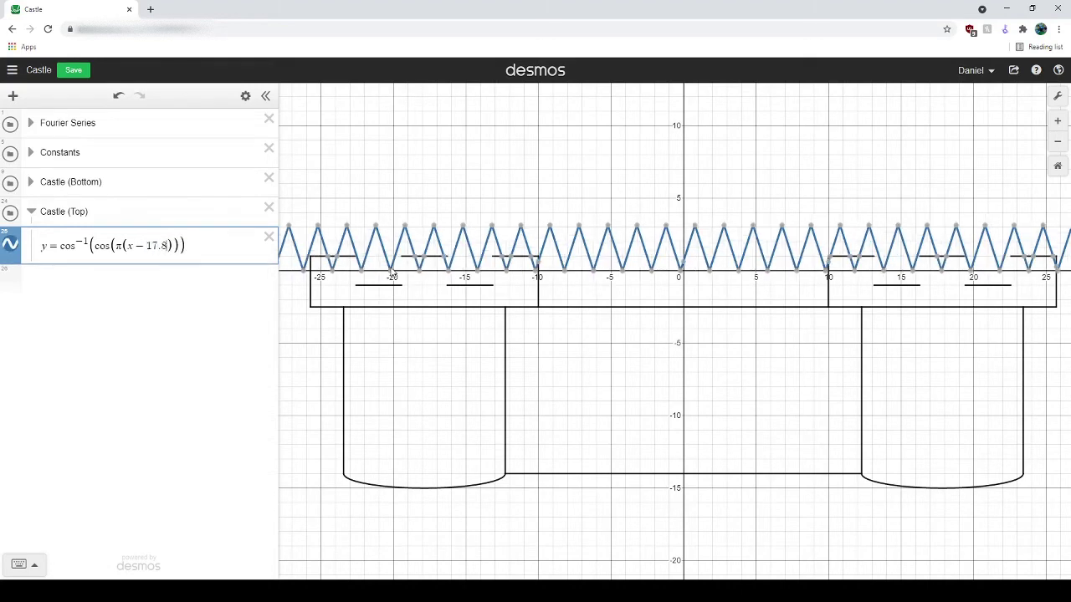
text(54)
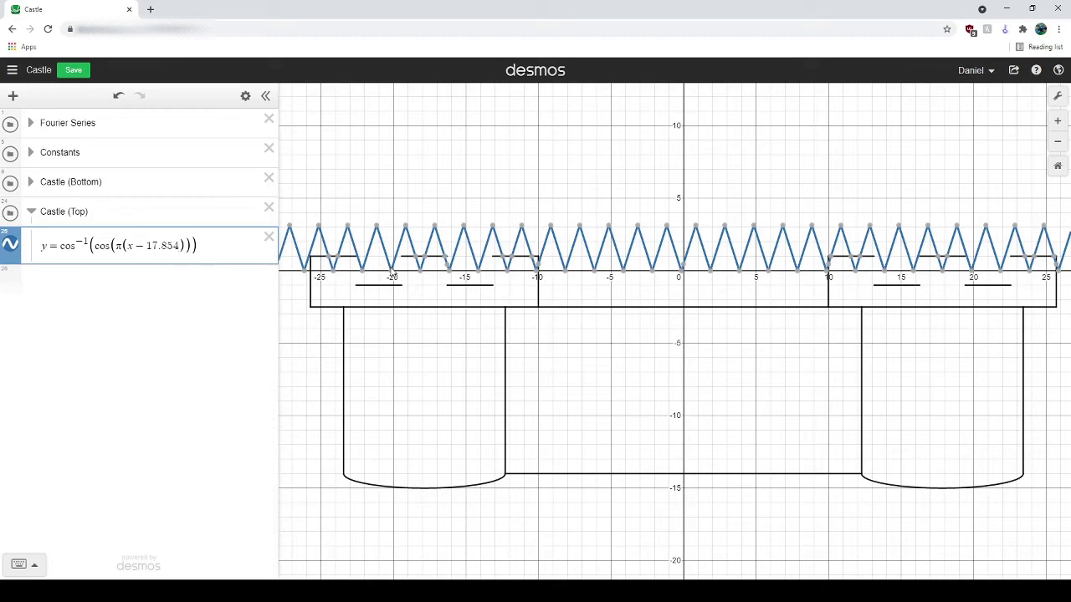
mouse_move(435, 234)
drag(177, 245, 134, 246)
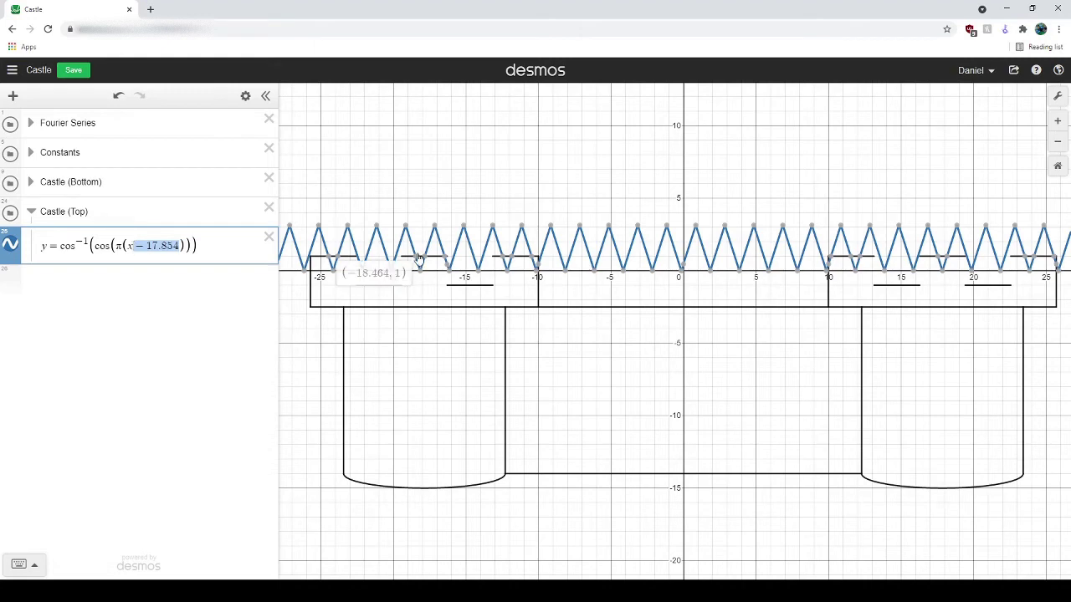
key(BackSpace)
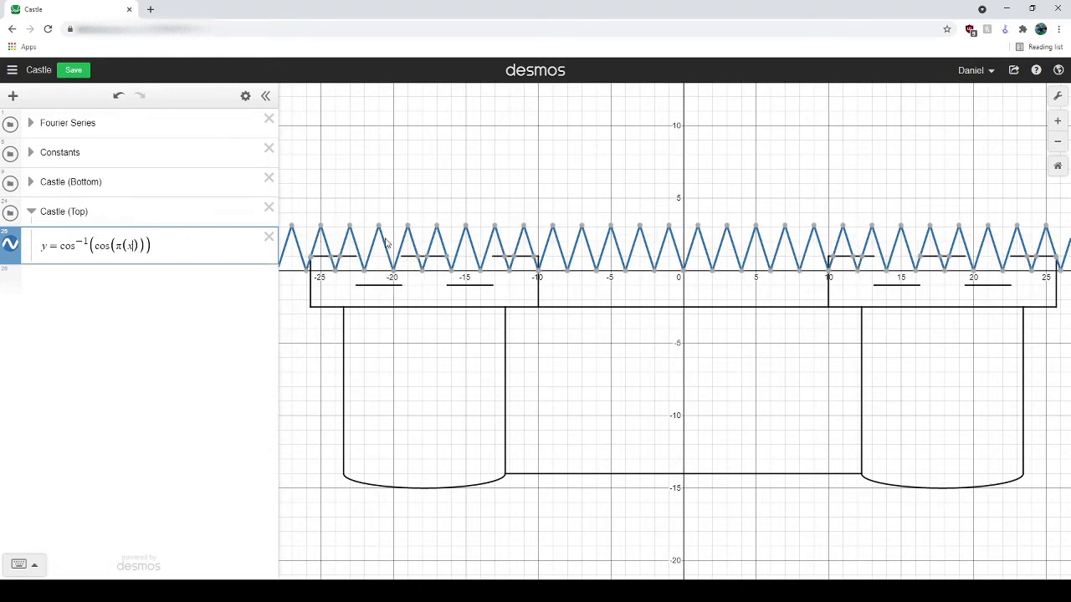
mouse_move(701, 232)
Add + 1 + 17.854 after x inside the cosine argument, giving π(x + 1 + 17.854)
click(134, 245)
text(+1)
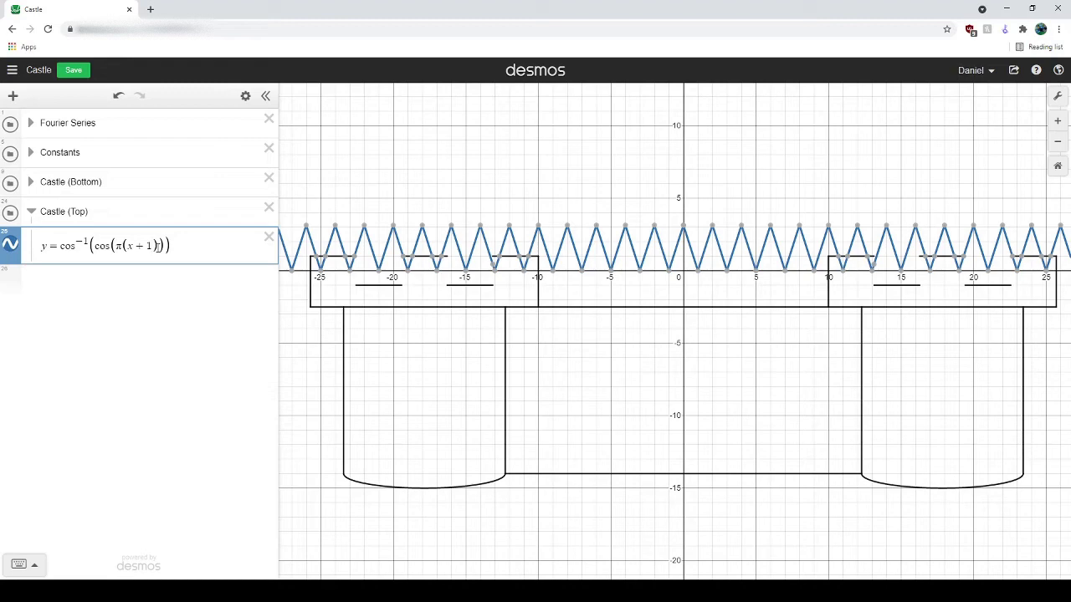
text(+17.854)
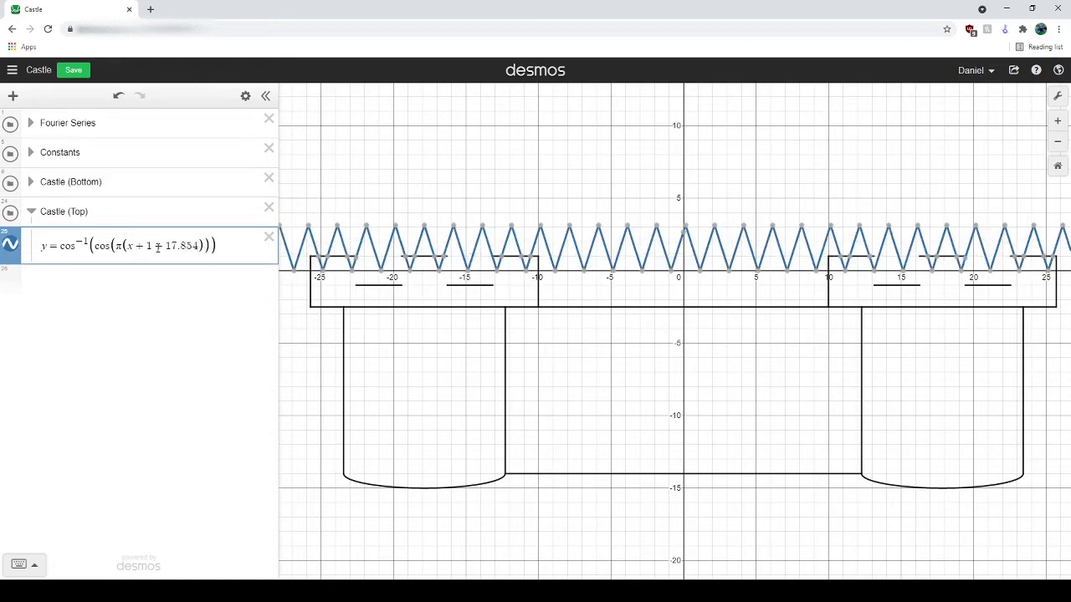
mouse_move(425, 234)
click(119, 246)
drag(202, 246, 149, 245)
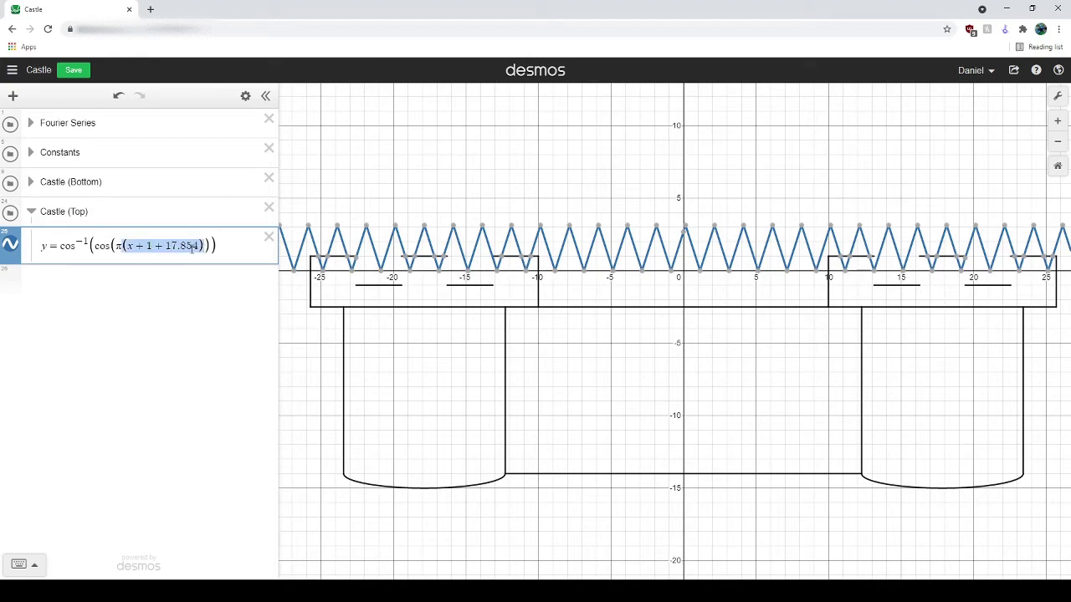
Replace the argument with x and insert /17.854 to get cos⁻¹(cos(πx/17.854))
key(BackSpace)
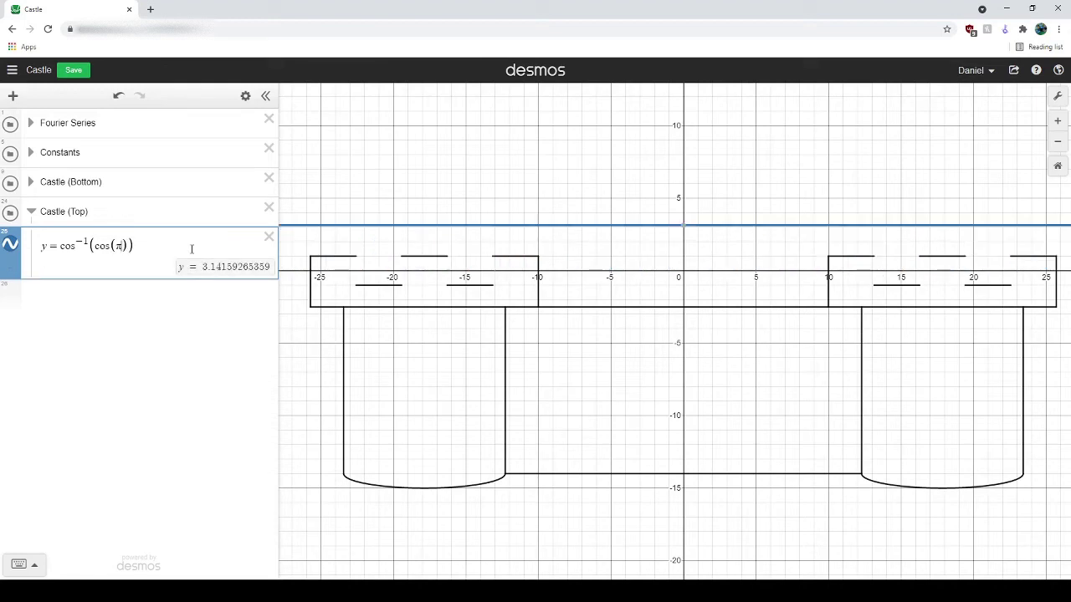
text(x)
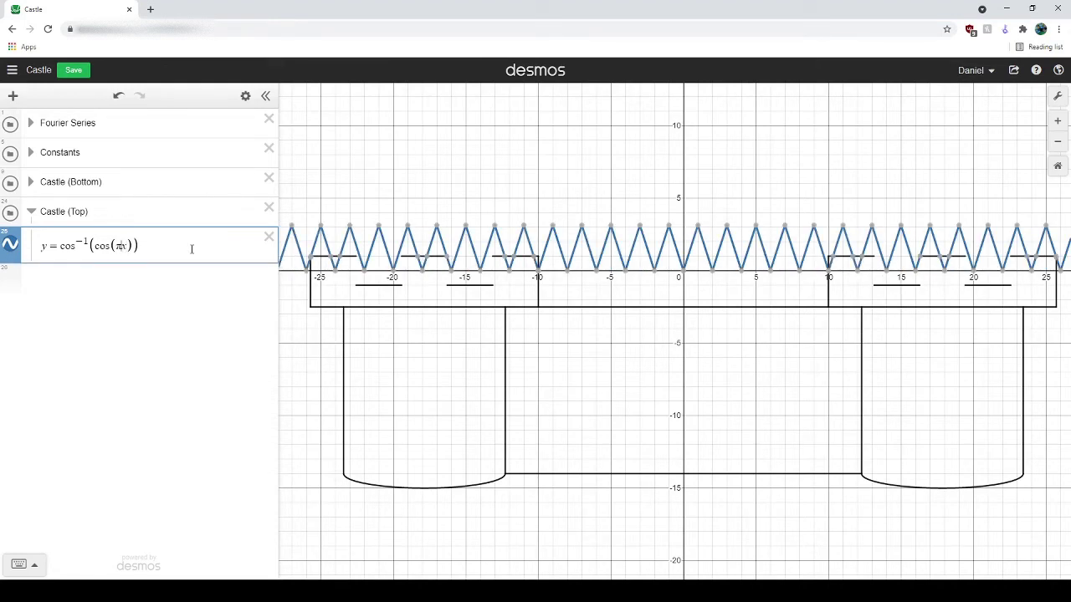
key(Left)
text(/17)
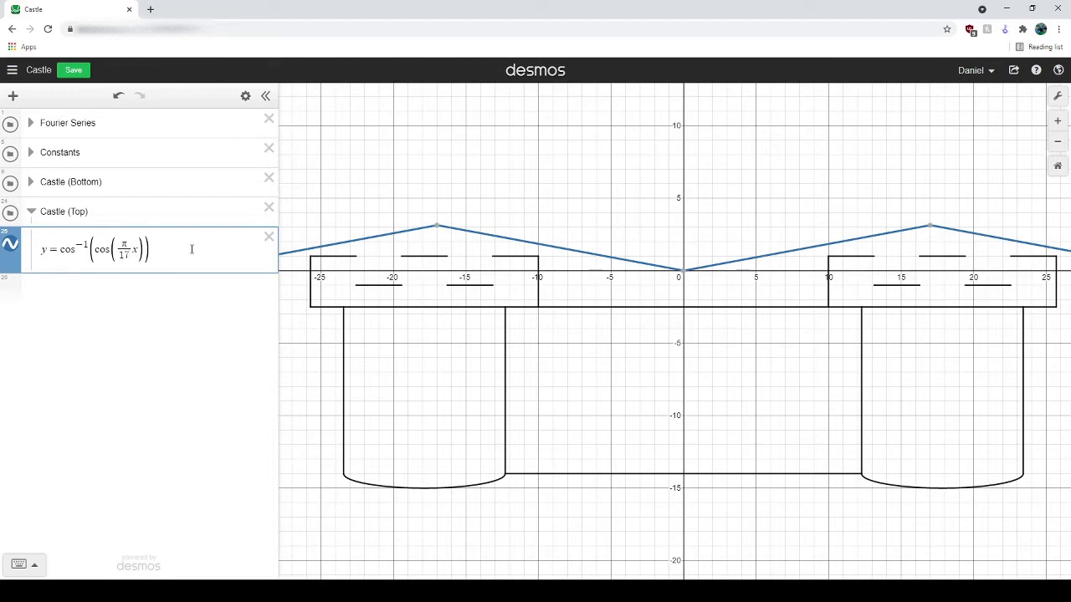
text(.854)
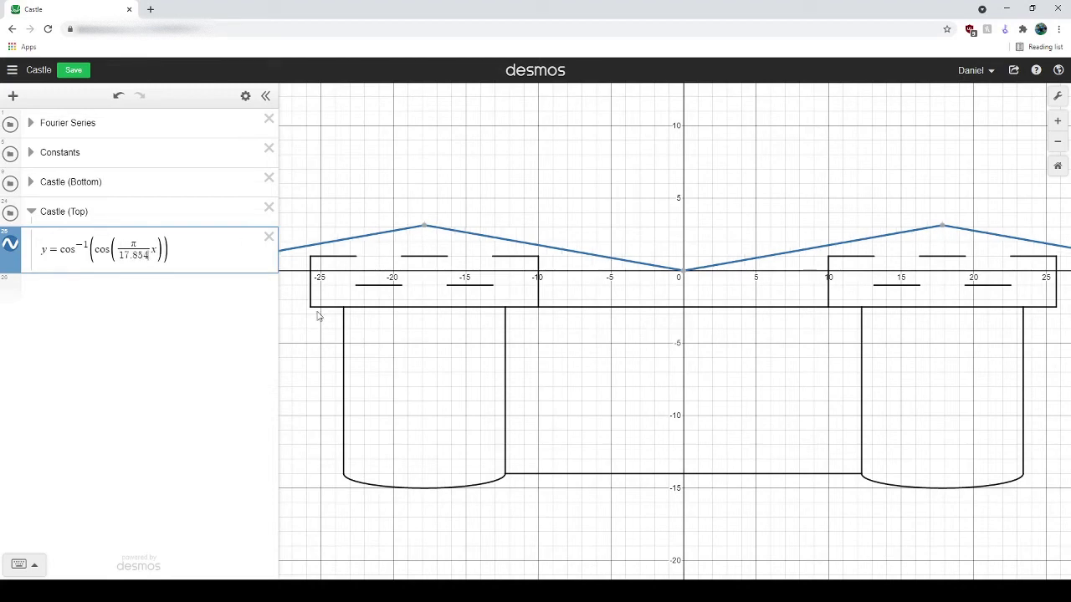
Pin the left and right peaks to confirm they sit at x = ±17.854
click(426, 229)
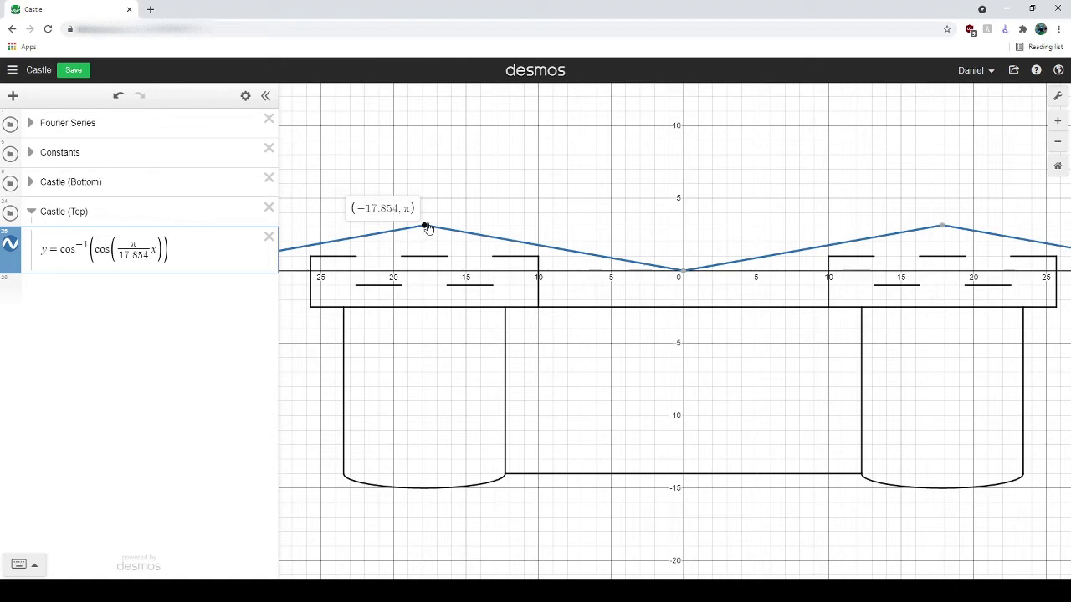
click(942, 227)
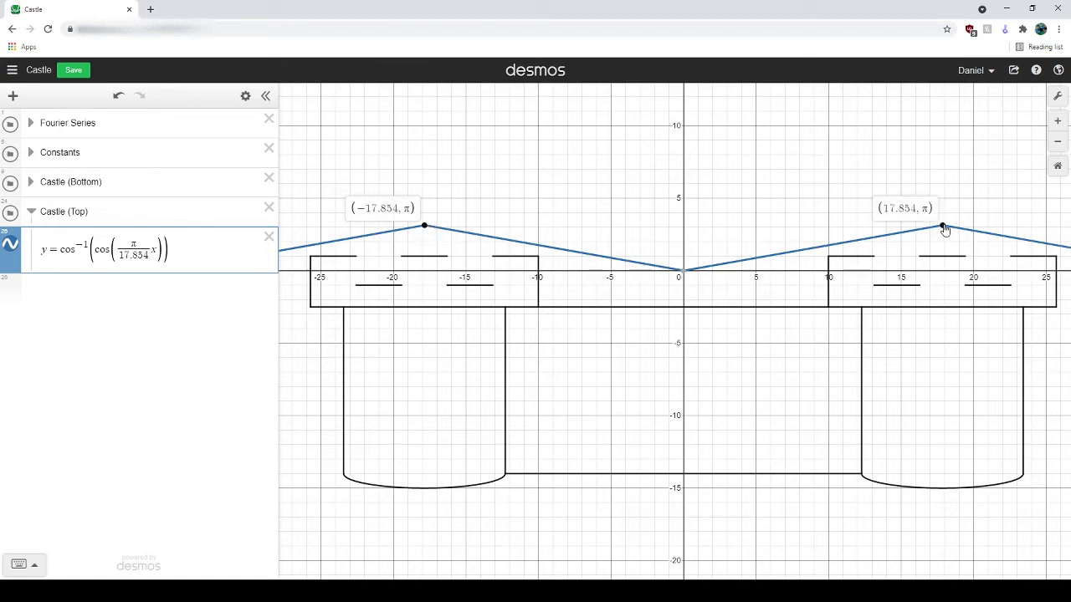
click(943, 228)
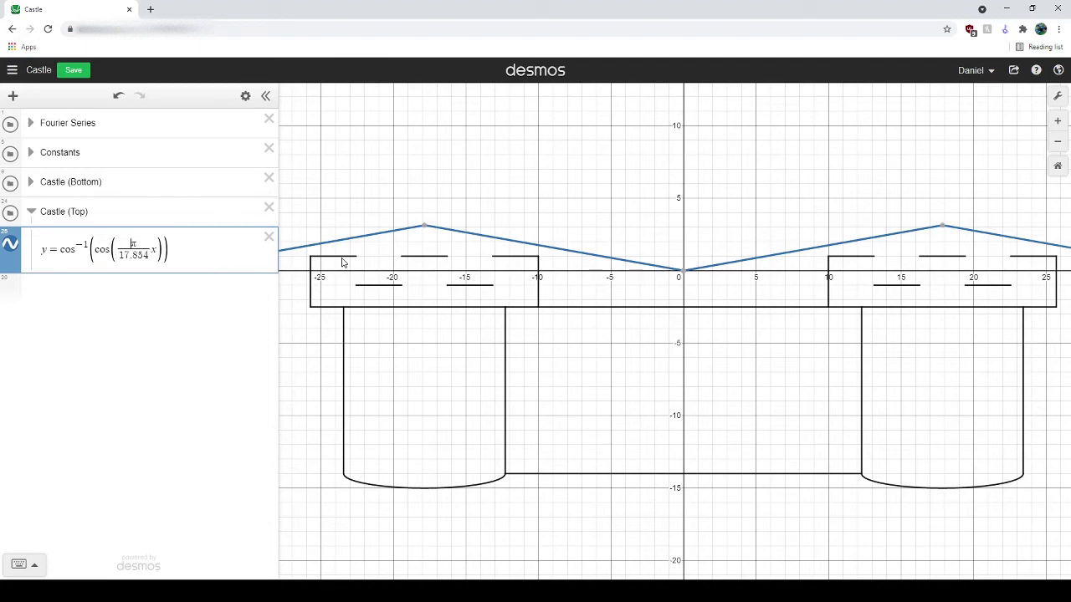
Change the numerator from π to 2π, then to 4π, giving 4π/17.854
text(2)
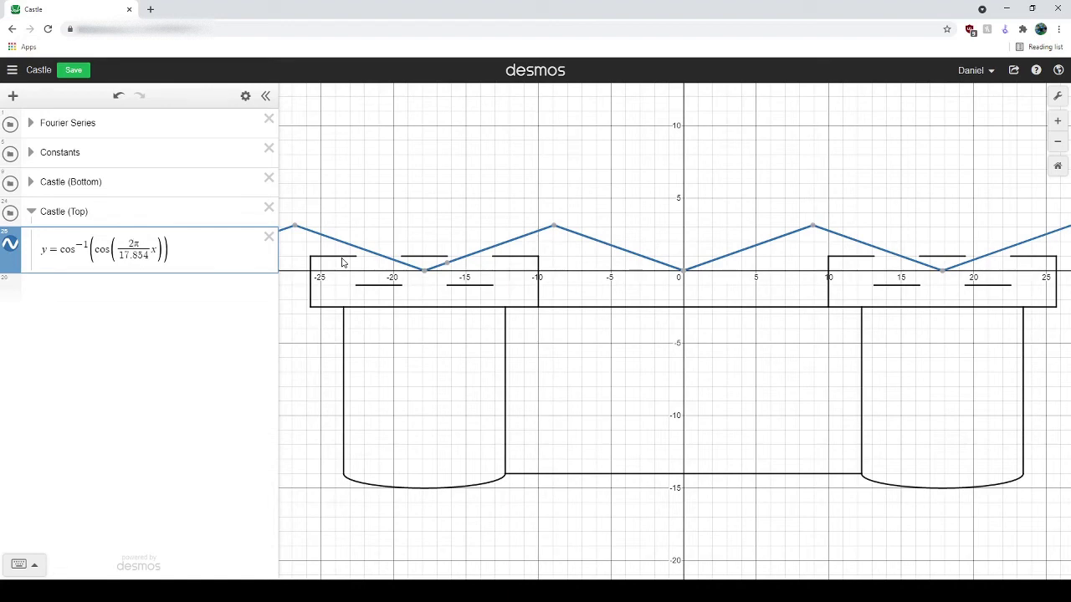
key(BackSpace)
text(4)
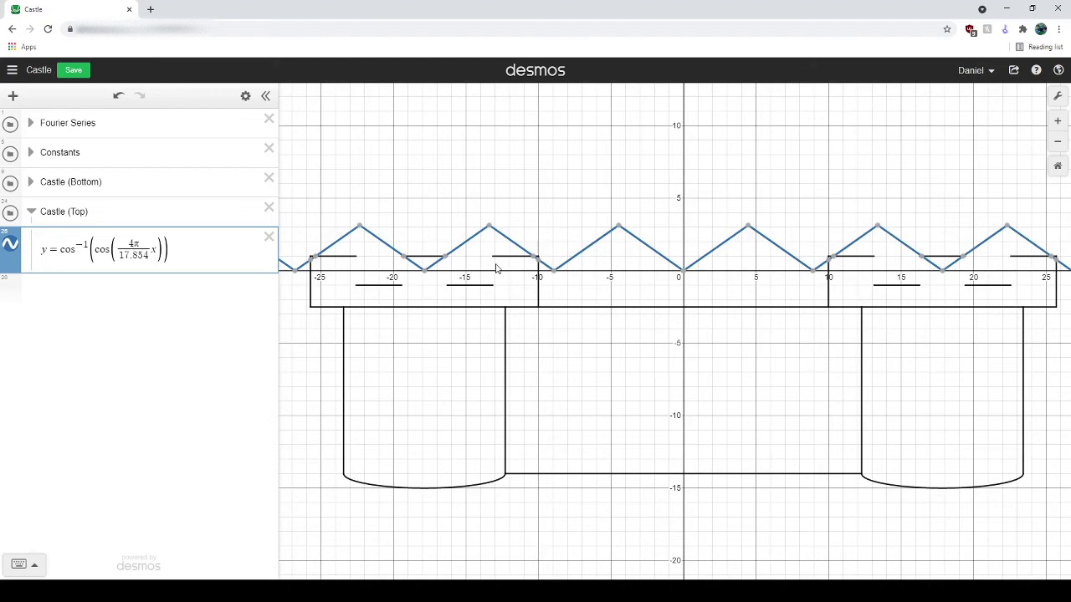
mouse_move(425, 276)
mouse_move(751, 227)
Write x as (x + 4.465) and check the peaks land near x = ±17.85
text((x + 4.465)
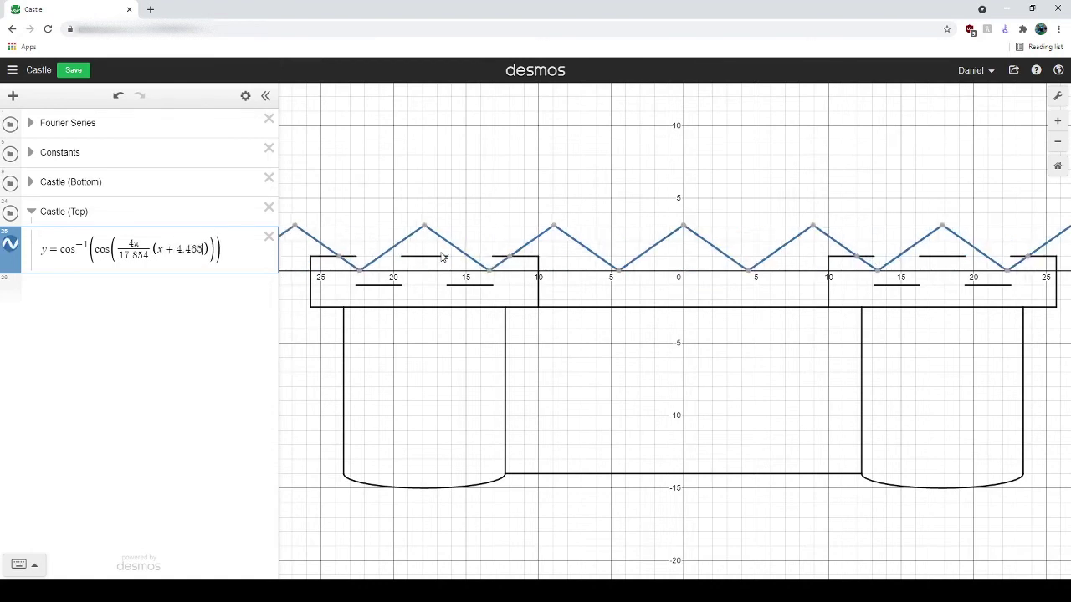
mouse_move(424, 229)
mouse_move(942, 227)
mouse_move(364, 273)
Read the roof wave's zeros at x = −22.319 and x = −13.392 on the graph
click(359, 276)
mouse_move(492, 278)
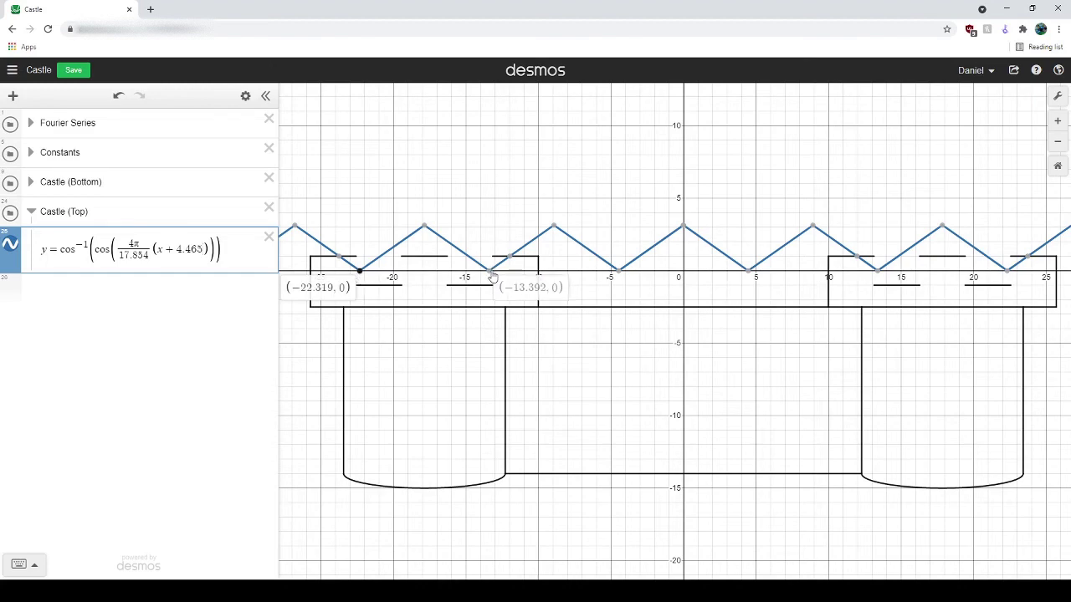
click(491, 278)
Append the restriction {−22.319 ≤ x ≤ −13.392} to the Castle (Top) expression
click(241, 242)
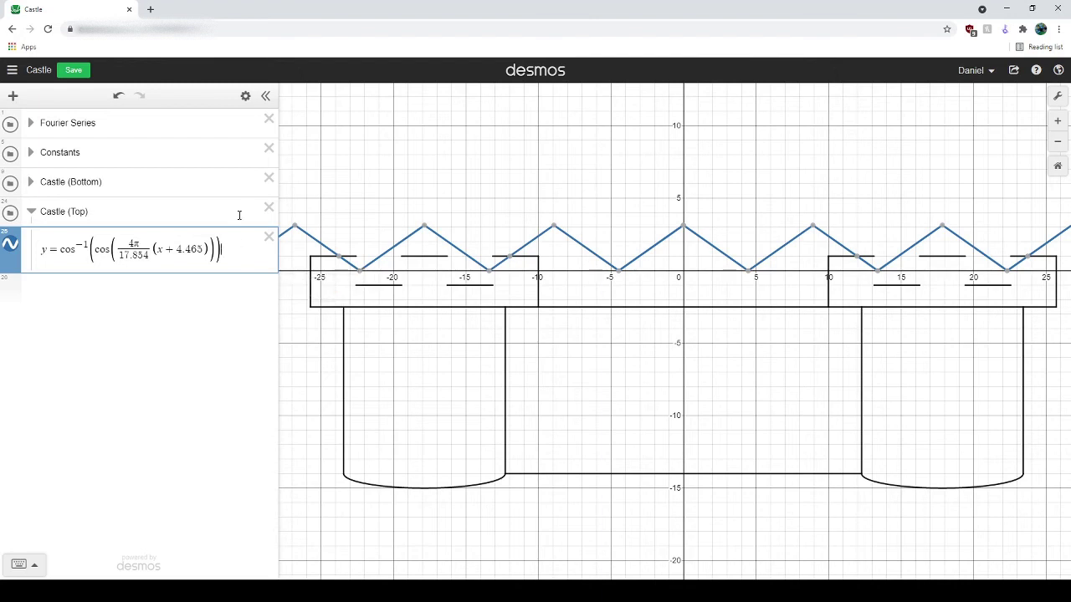
text({-22/)
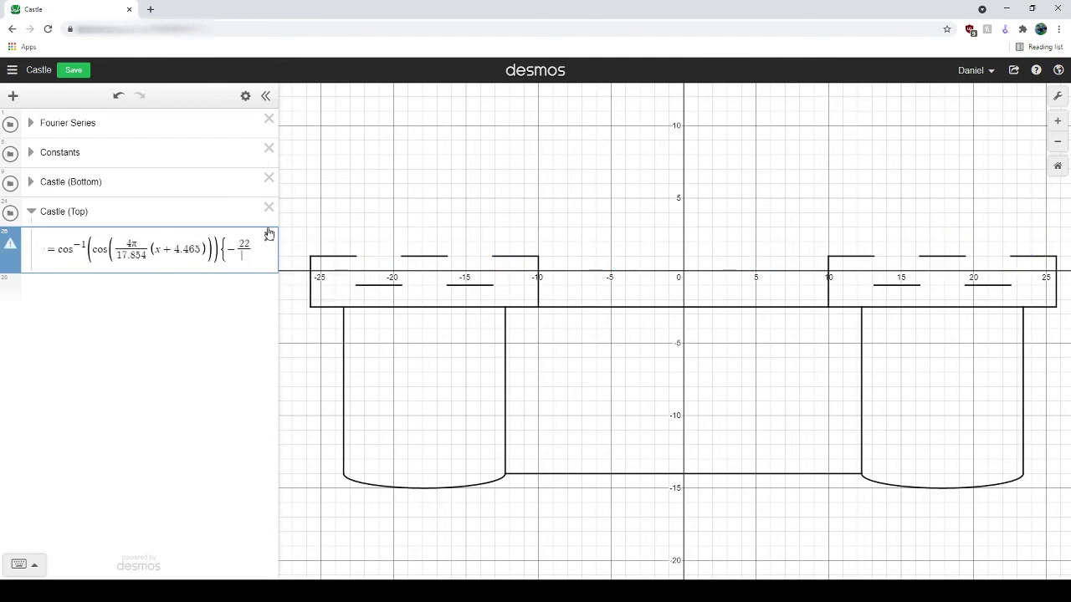
key(BackSpace)
text(.31)
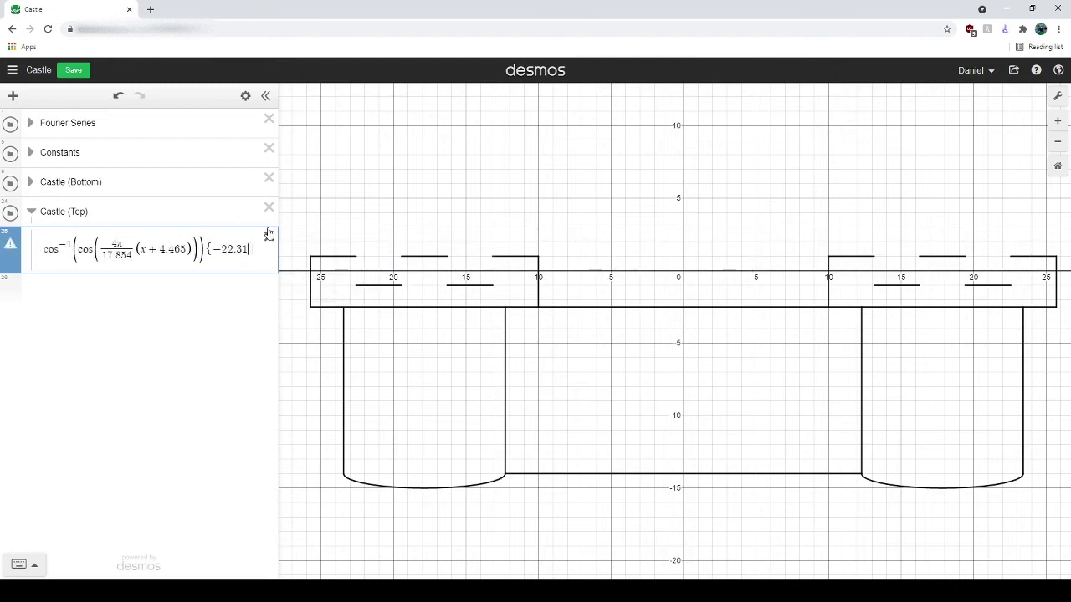
text(9)
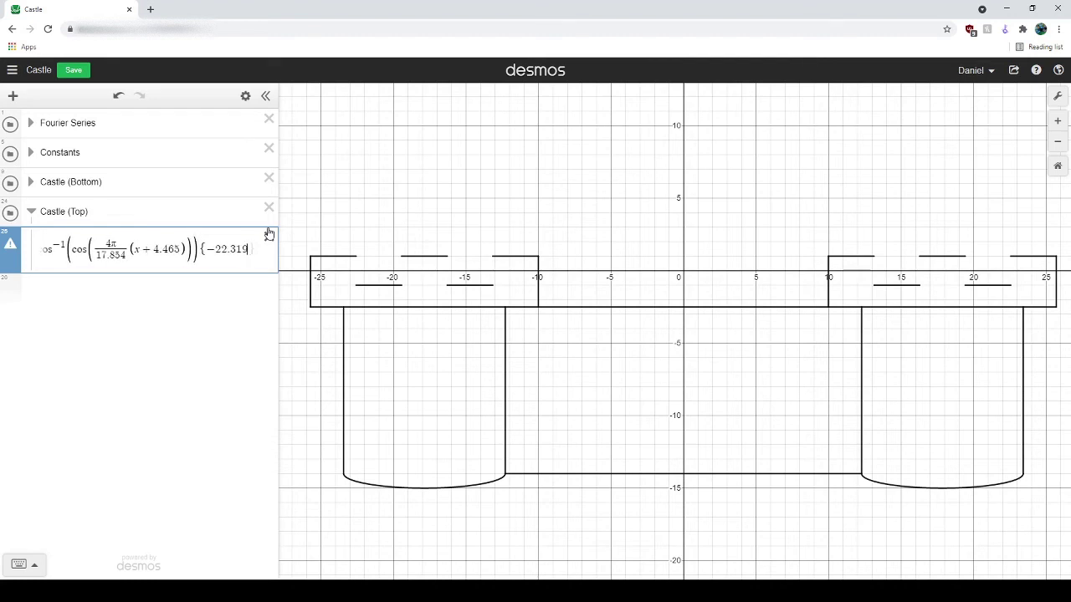
text(<=x)
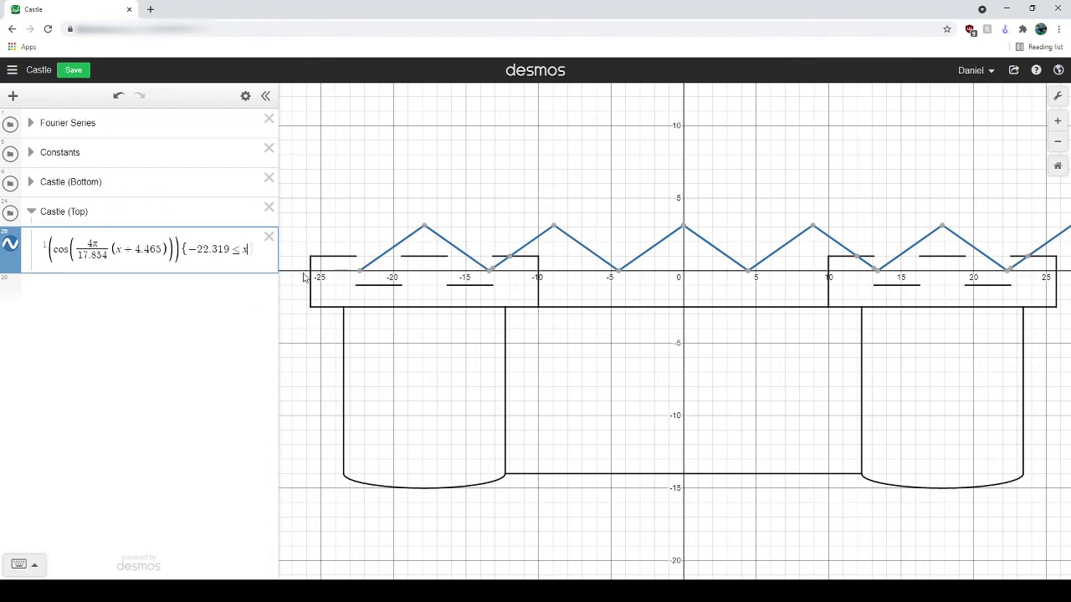
mouse_move(366, 276)
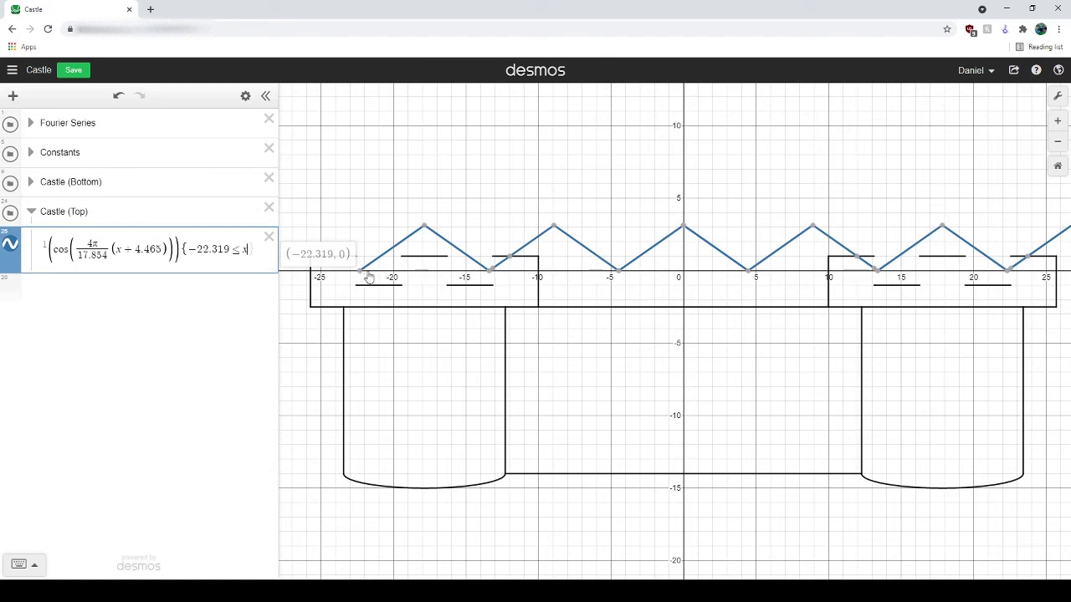
mouse_move(486, 275)
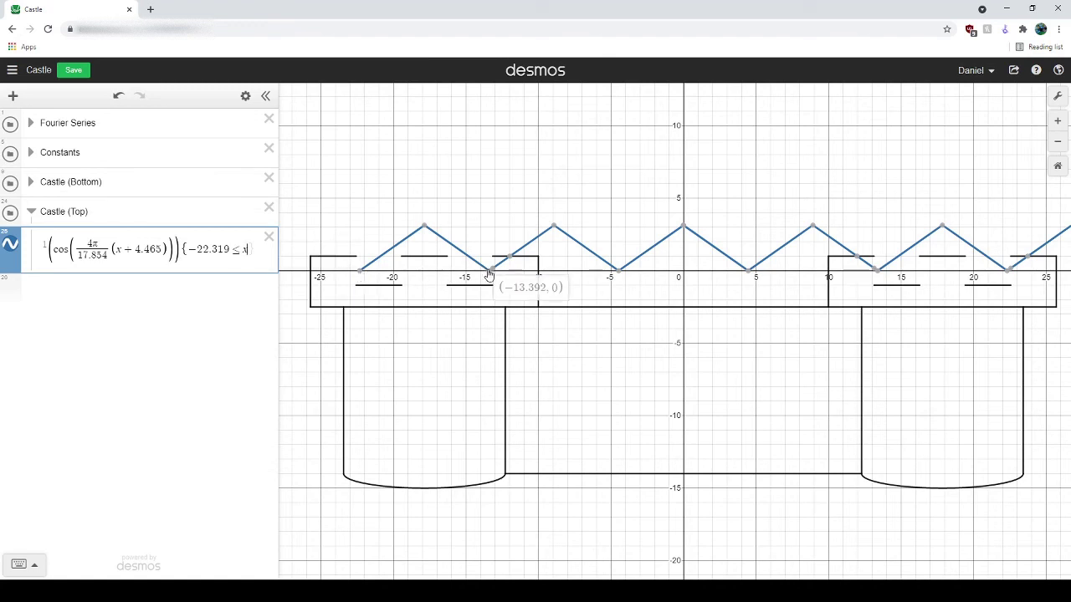
click(489, 276)
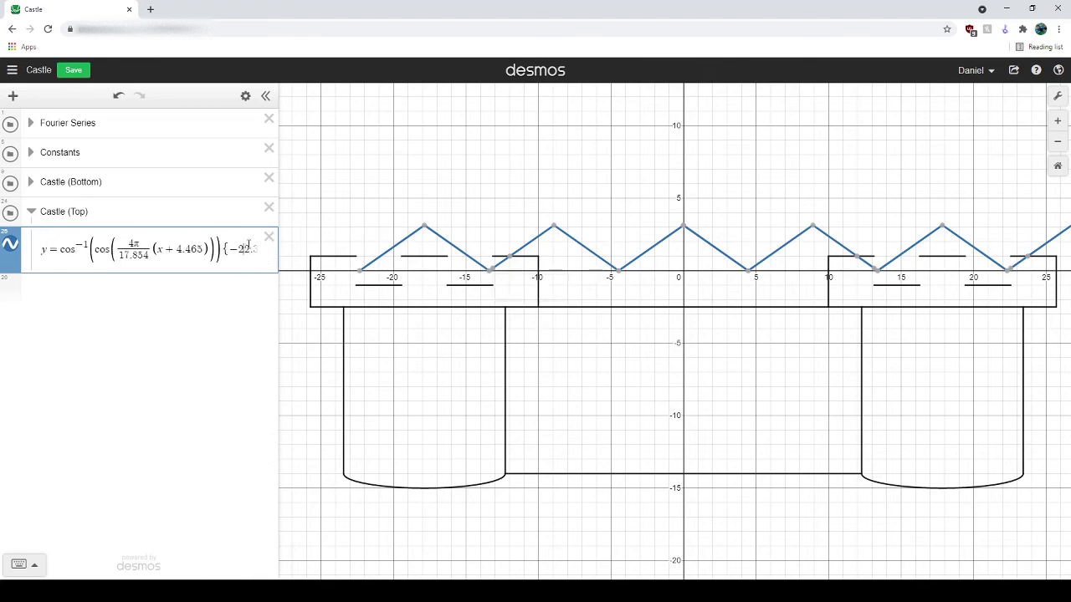
key(Right)
key(Right)
key(Right)
key(Right)
key(Right)
key(Right)
key(Right)
key(Right)
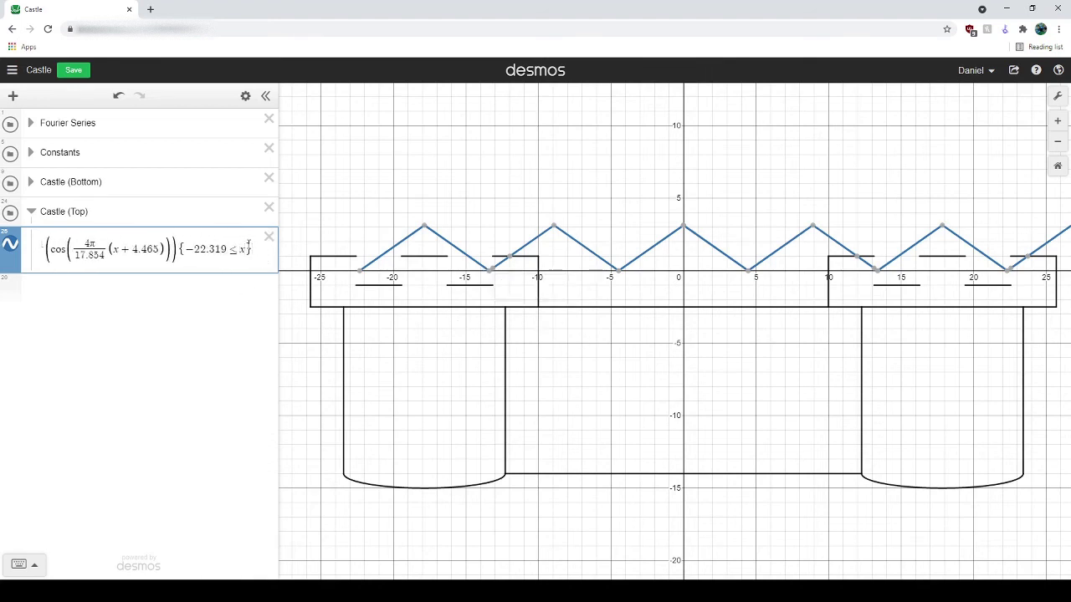
text(<=-13/293)
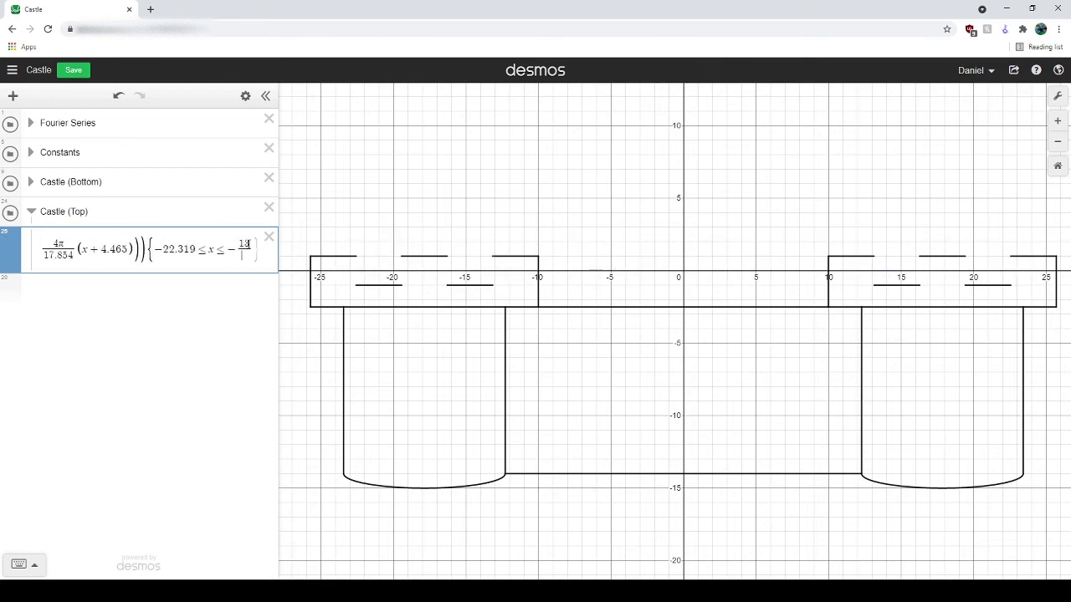
key(BackSpace)
key(BackSpace)
key(BackSpace)
key(BackSpace)
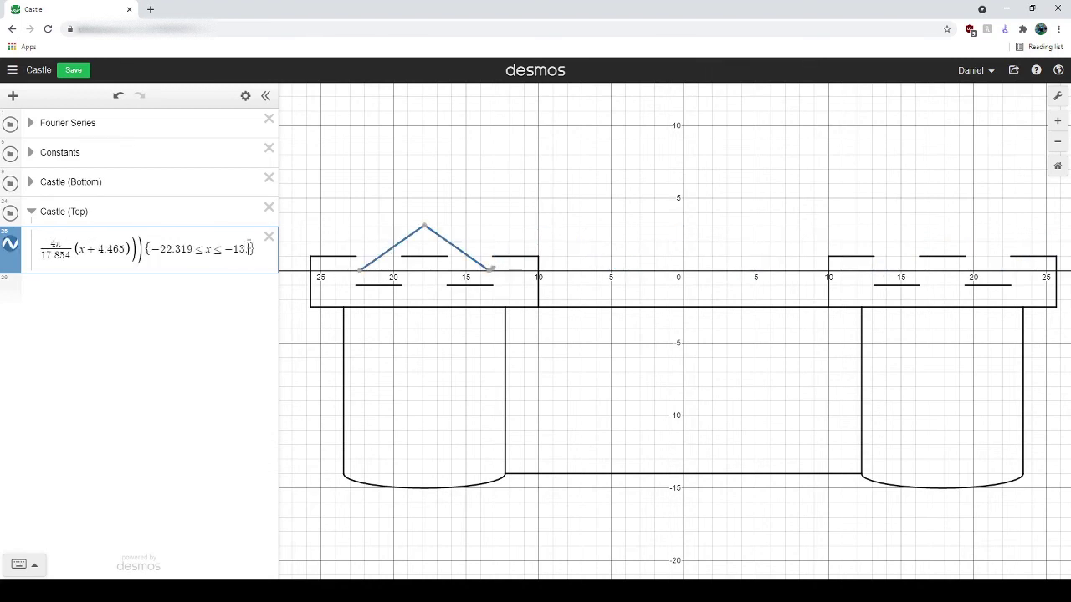
text(.392)
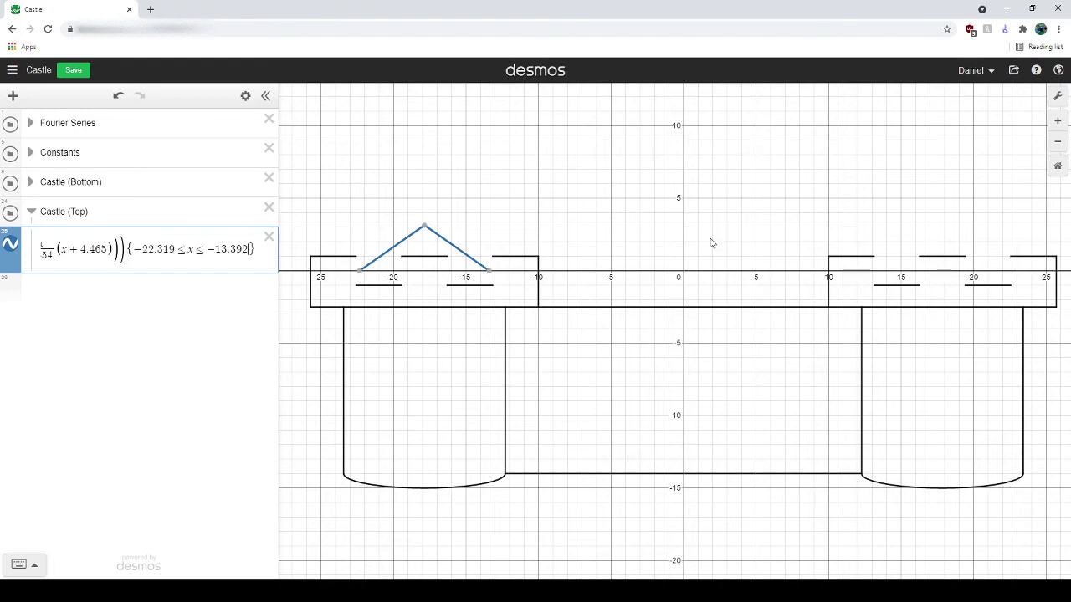
Add a second interval 13.389 ≤ x ≤ 22.316 inside the Castle (Top) restriction braces
text(,)
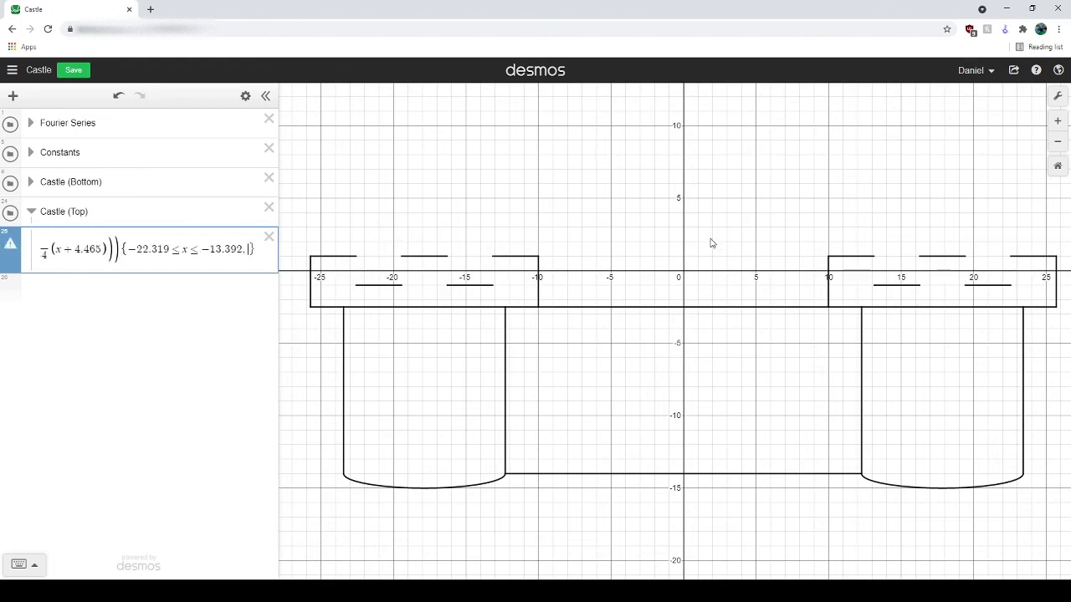
text(0<)
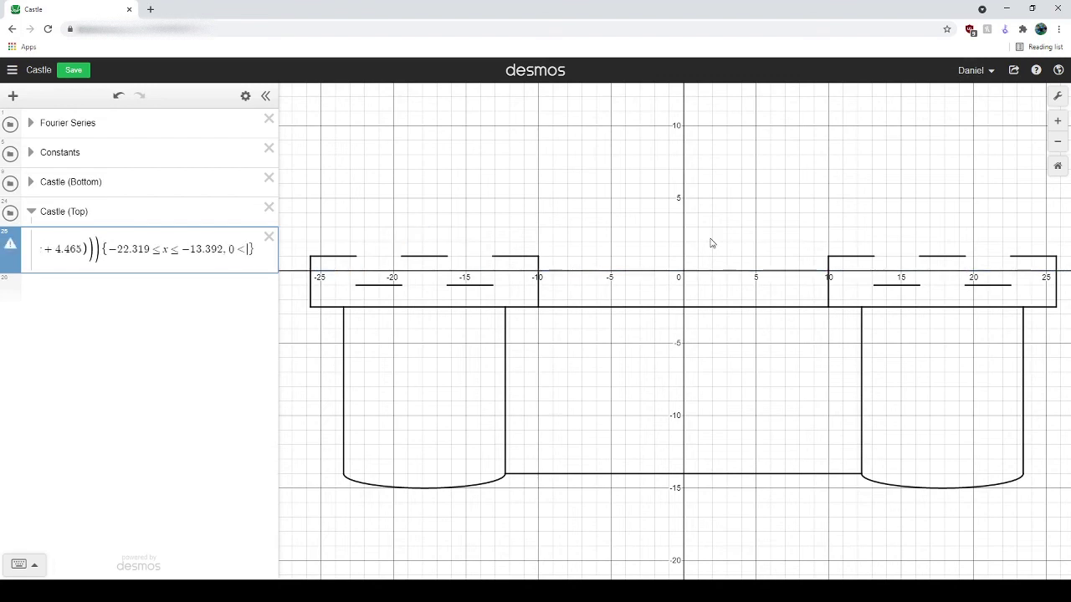
text(=x)
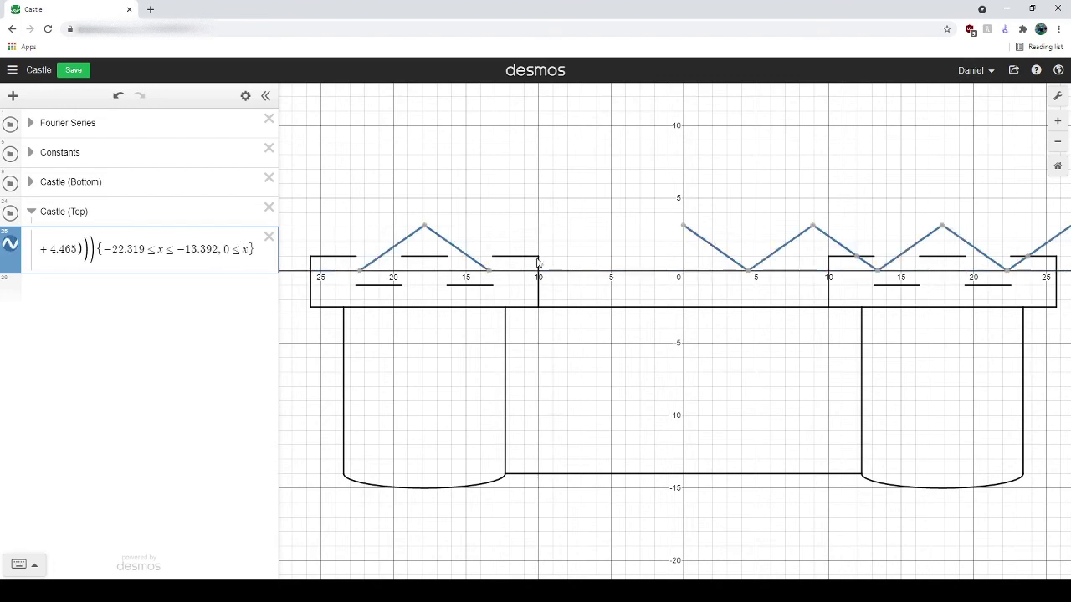
double_click(225, 249)
mouse_move(879, 277)
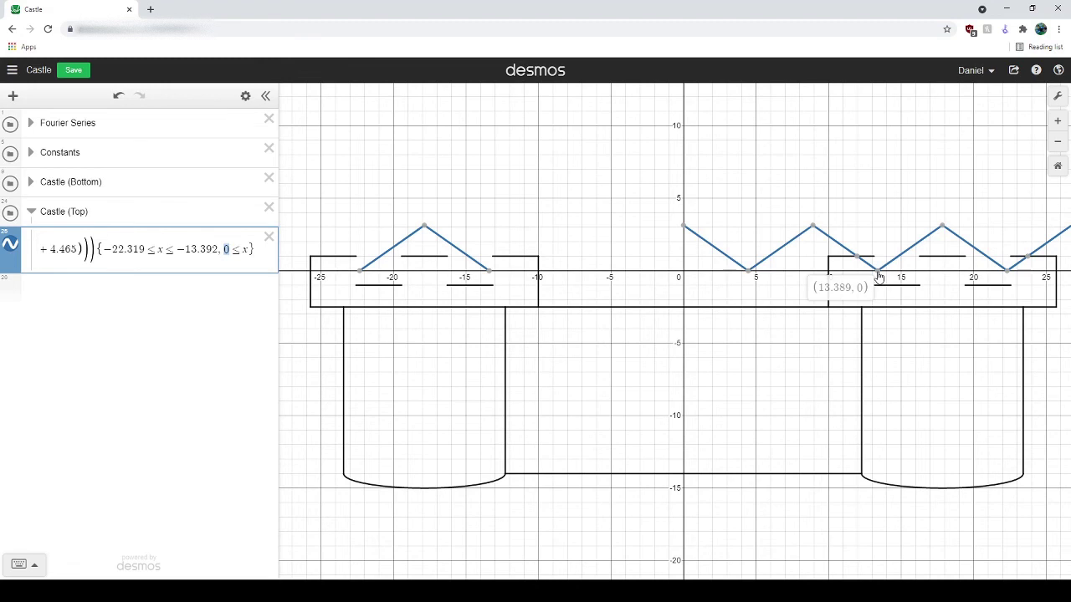
text(13.81)
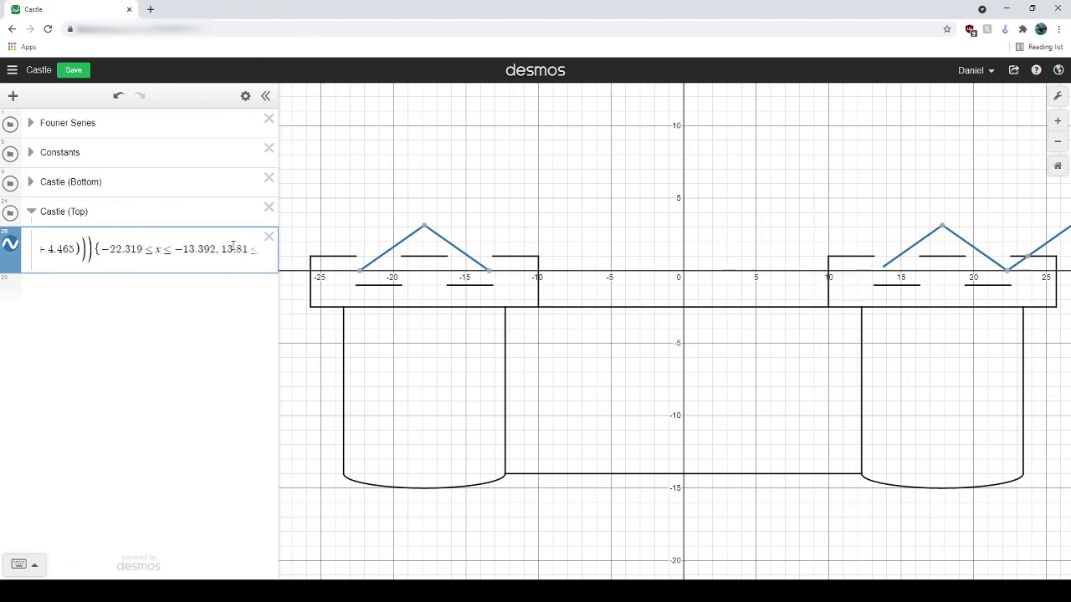
text(9)
mouse_move(1007, 272)
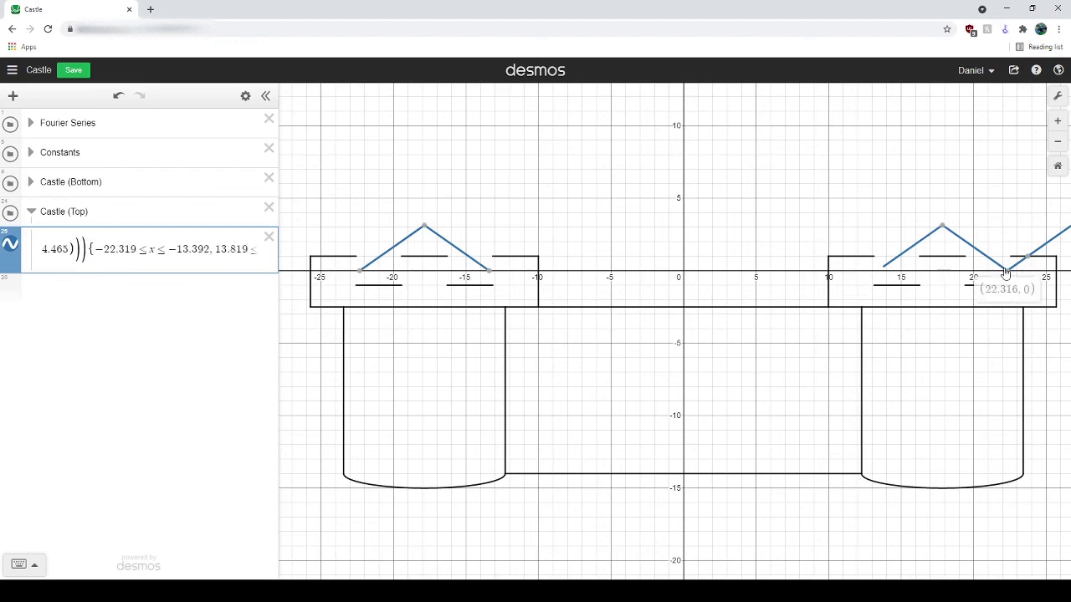
drag(256, 248, 297, 257)
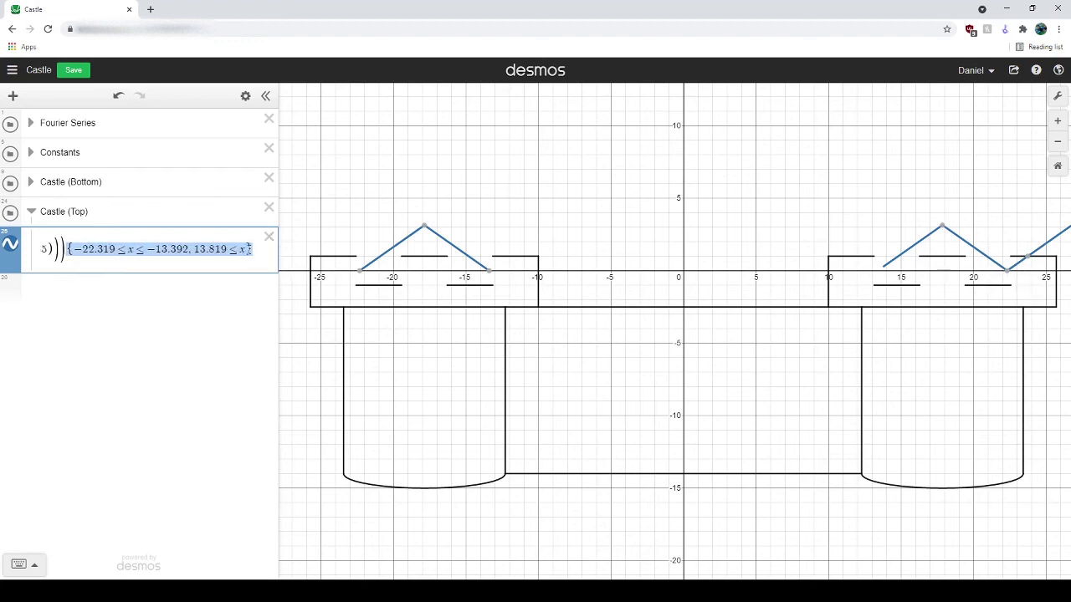
key(Right)
text(<)
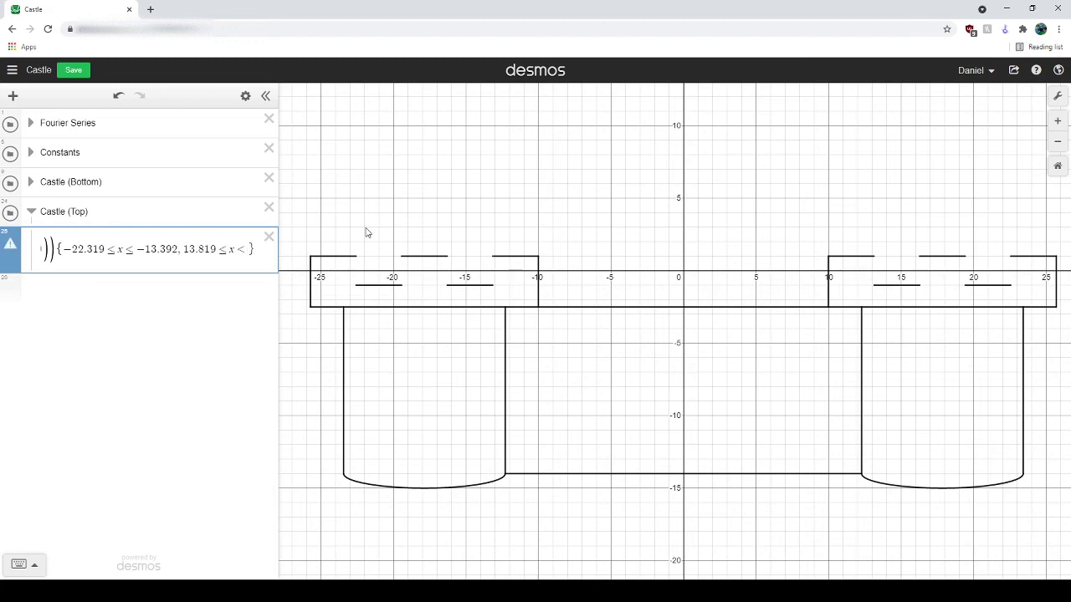
text(22.316)
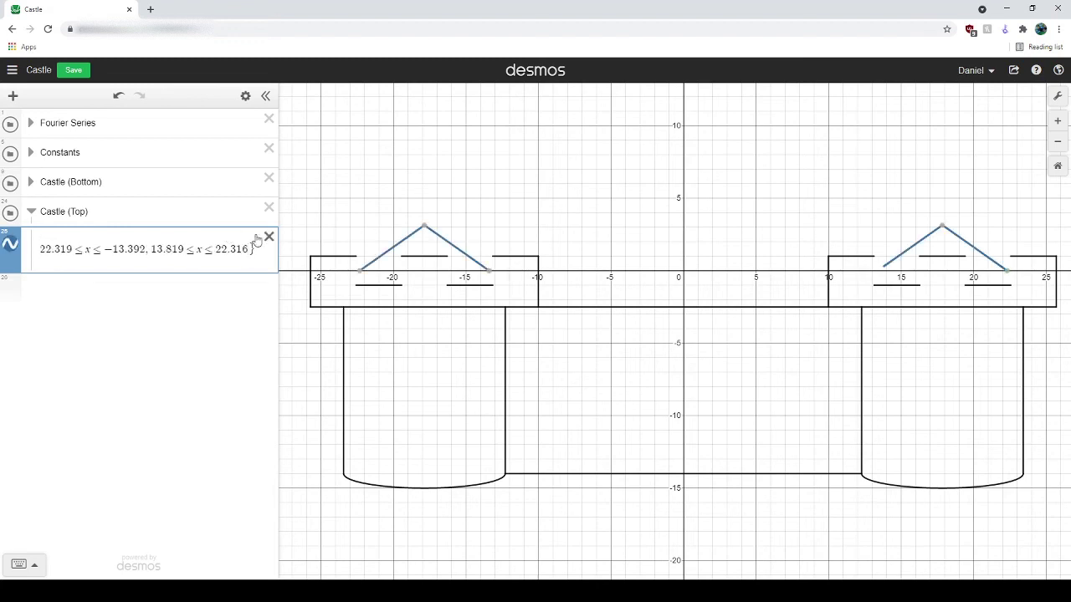
mouse_move(1006, 276)
drag(185, 250, 165, 250)
key(BackSpace)
key(BackSpace)
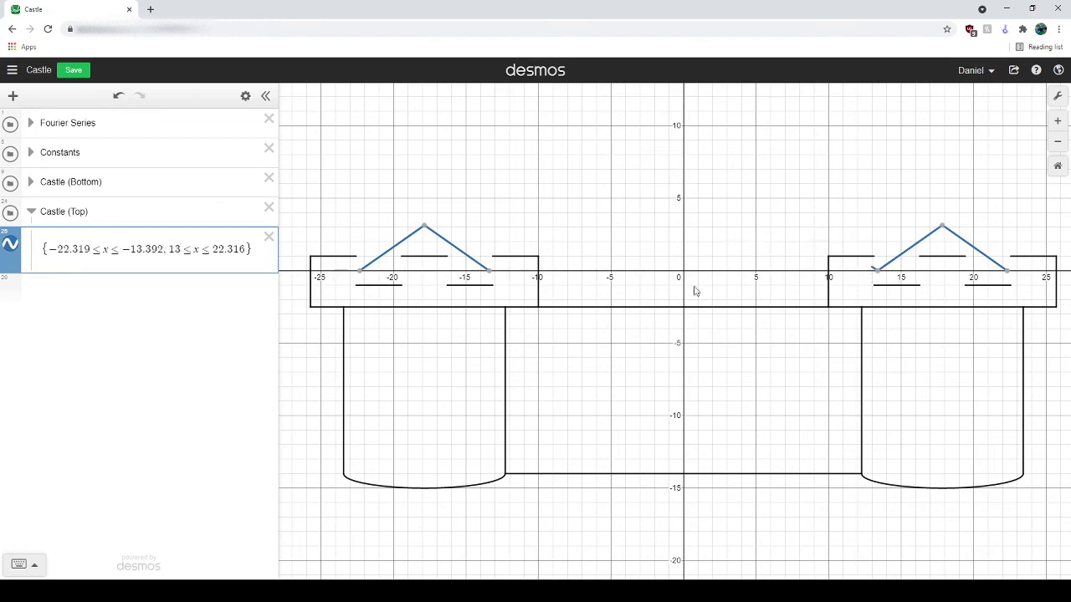
text(.3)
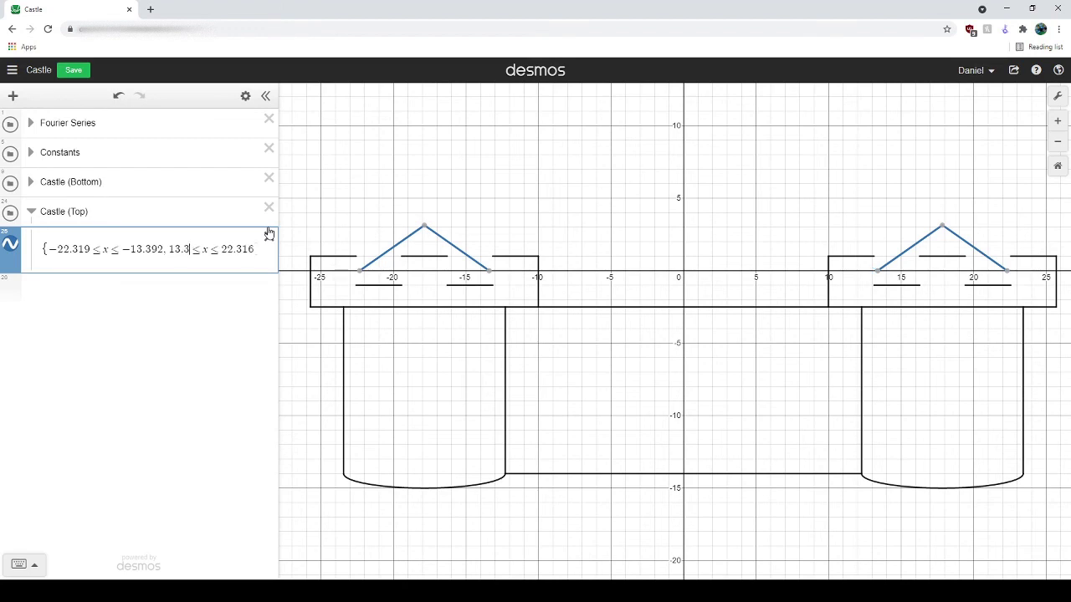
text(89)
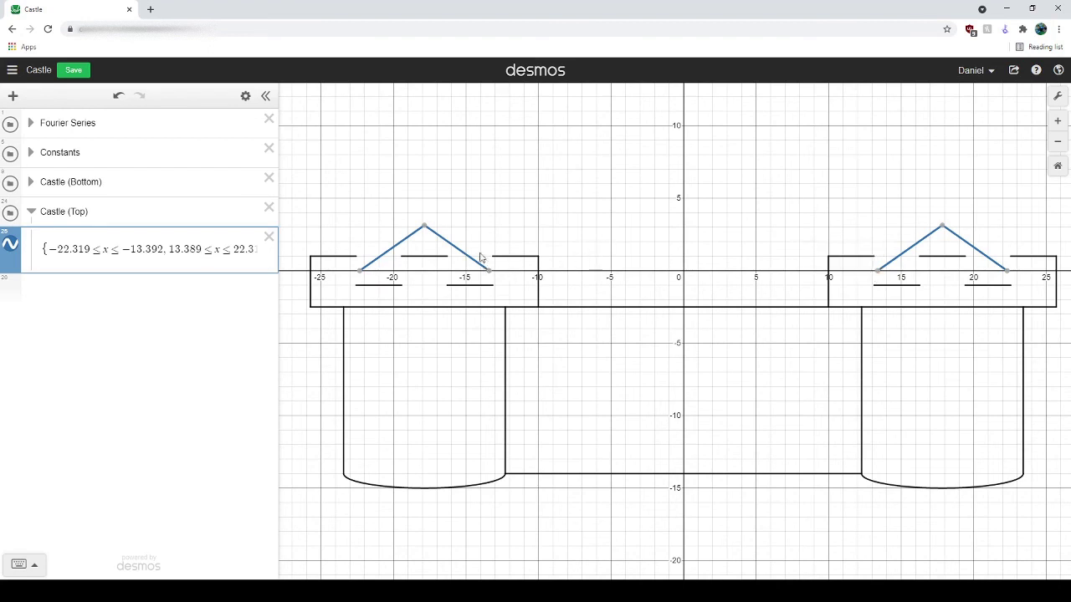
Insert a 2 before cos⁻¹ so the roof formula reads y = 2cos⁻¹(…), doubling both roofs
mouse_move(425, 231)
click(425, 232)
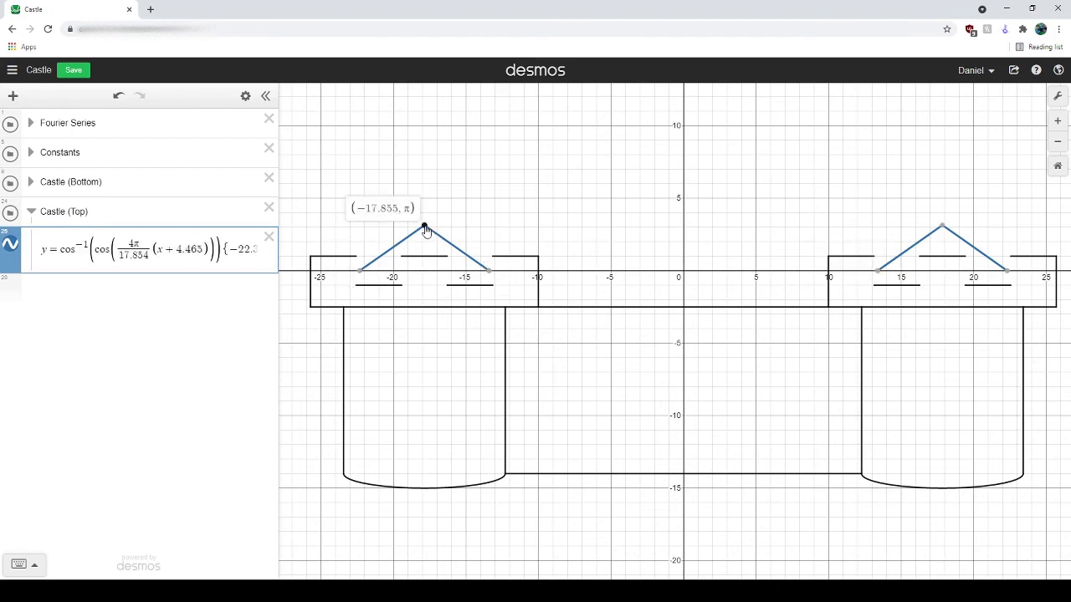
click(59, 251)
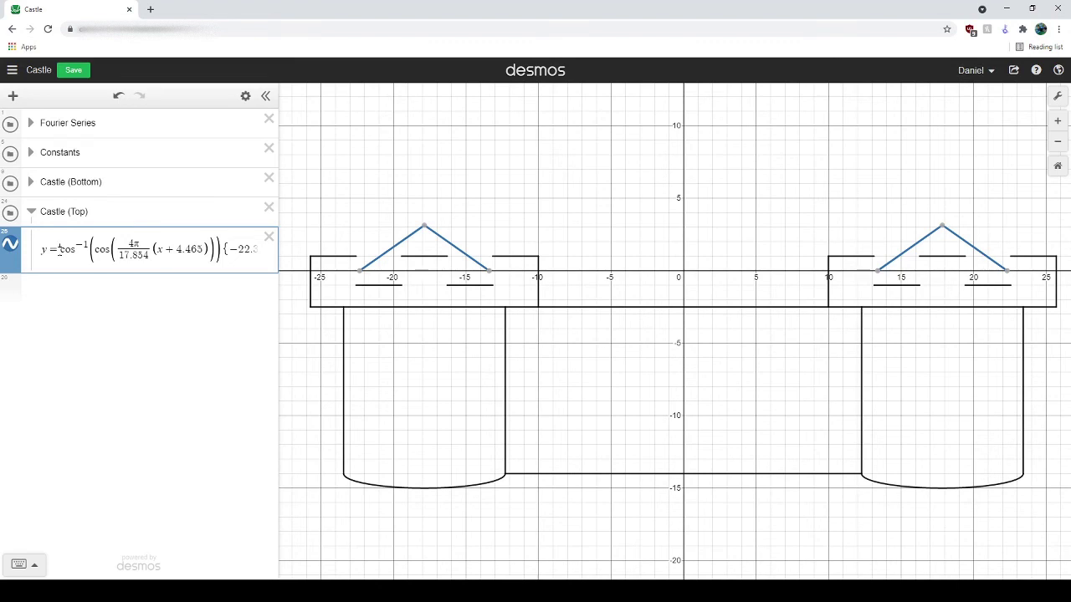
text(2)
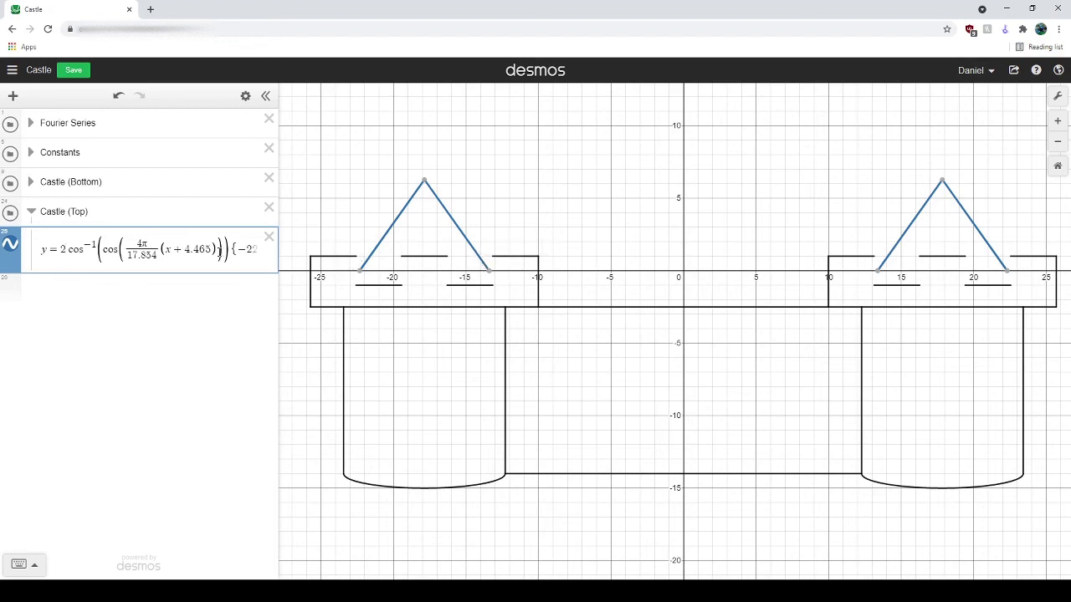
drag(219, 249, 330, 264)
Change the roof expression's colour to red
click(243, 253)
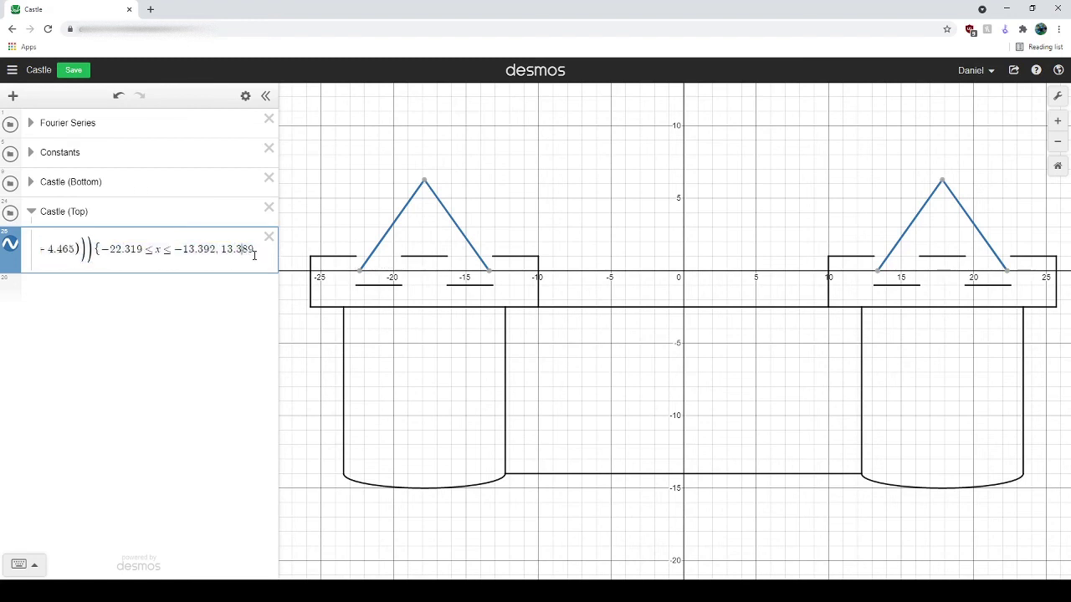
click(245, 95)
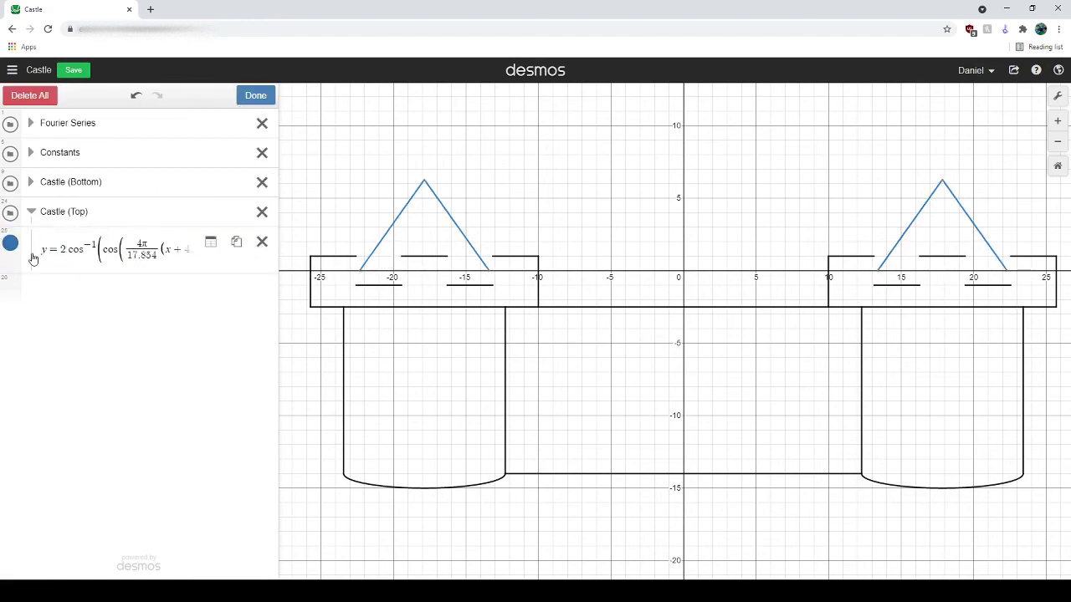
click(10, 242)
click(38, 299)
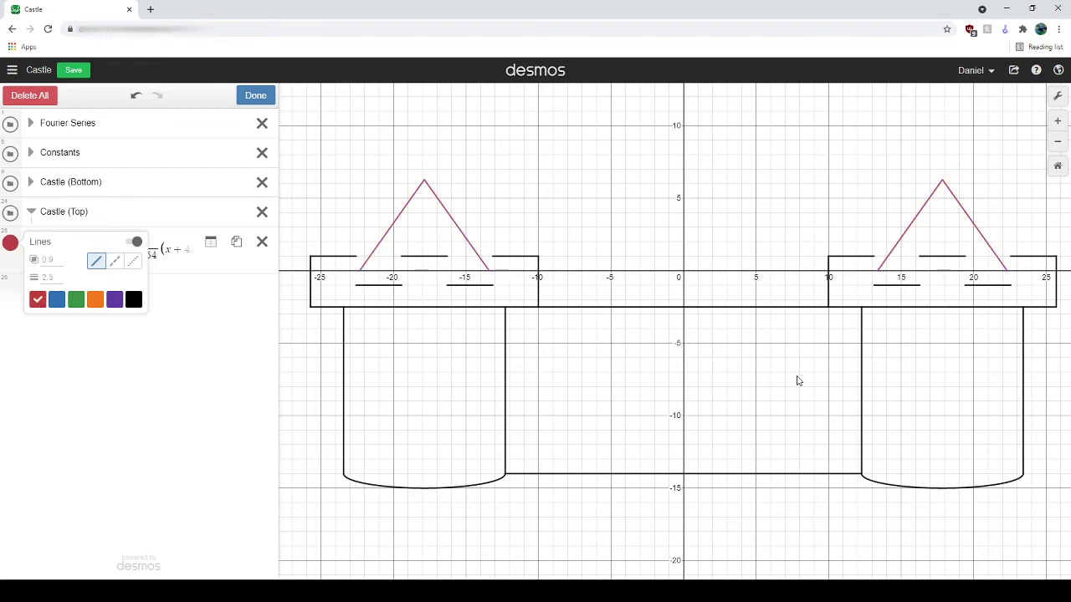
key(Escape)
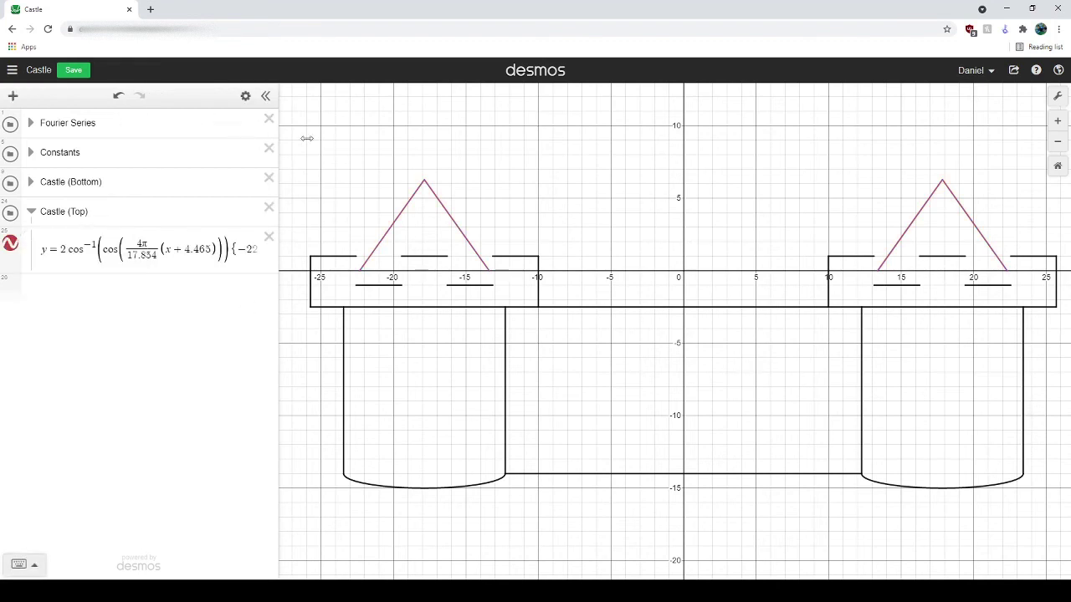
Hide the expression list and zoom out to show the whole castle centred
click(266, 97)
drag(420, 396, 479, 418)
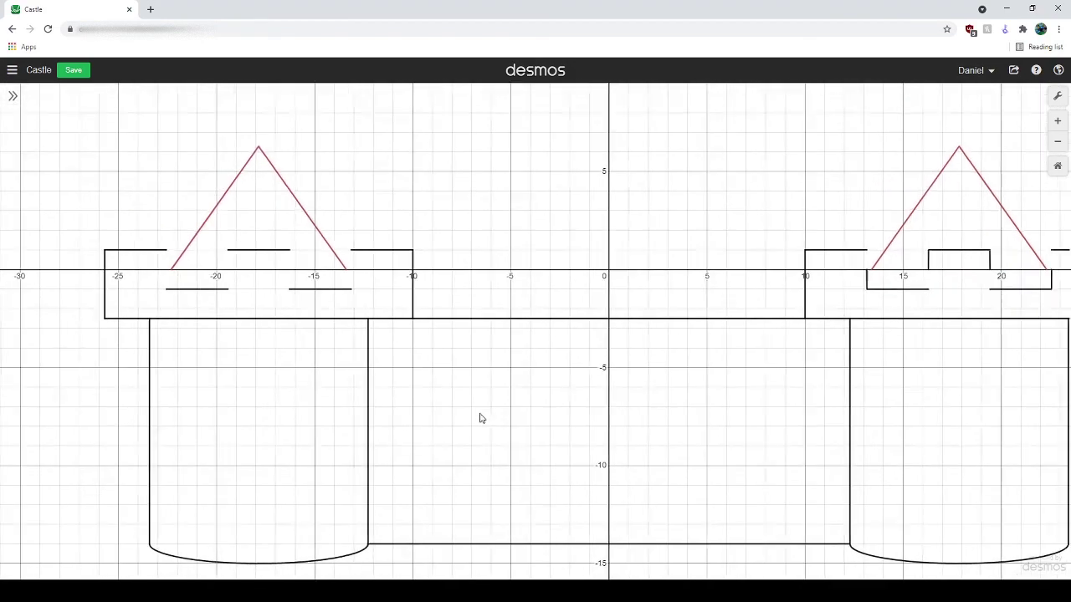
scroll(544, 425, down, 5)
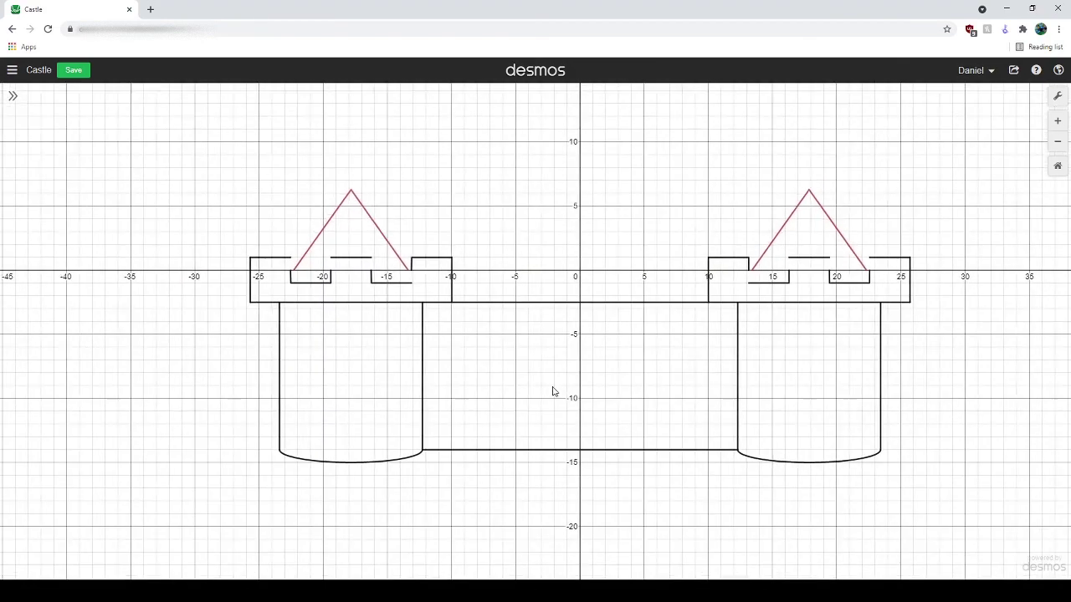